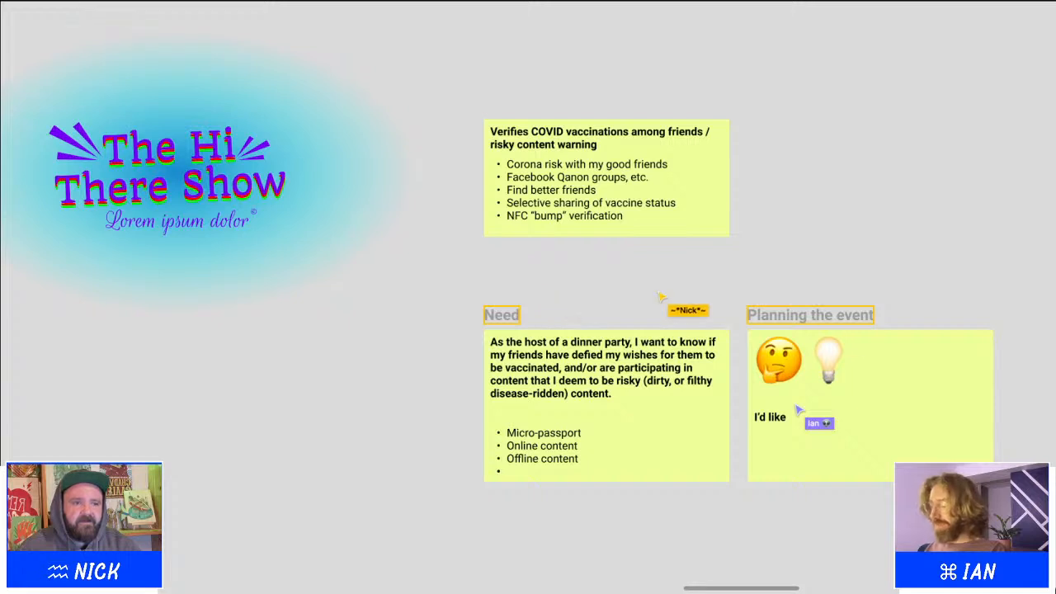
# Step: Continue the Planning the event note's sentence with "to host a dinner party, but I'm concerned my close friends are conducting"
pyautogui.write('to host a')
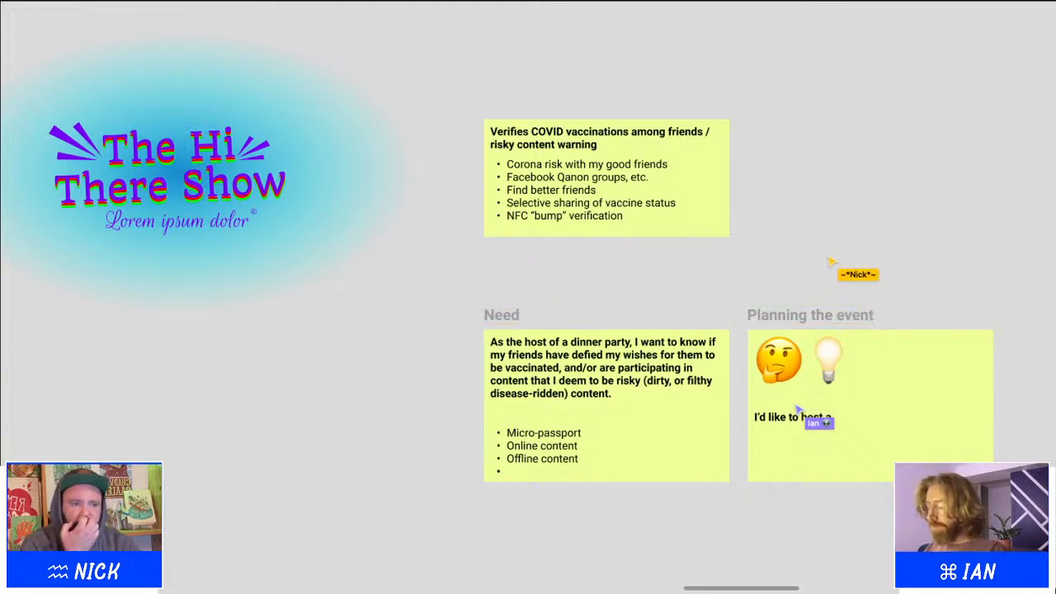
pyautogui.write(' dinner part')
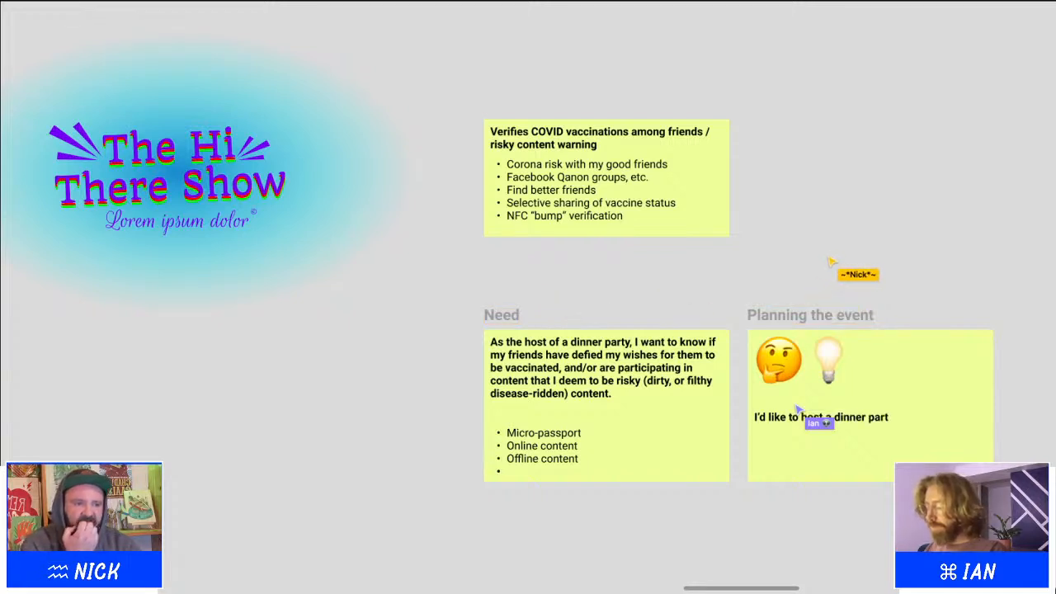
pyautogui.write('y,')
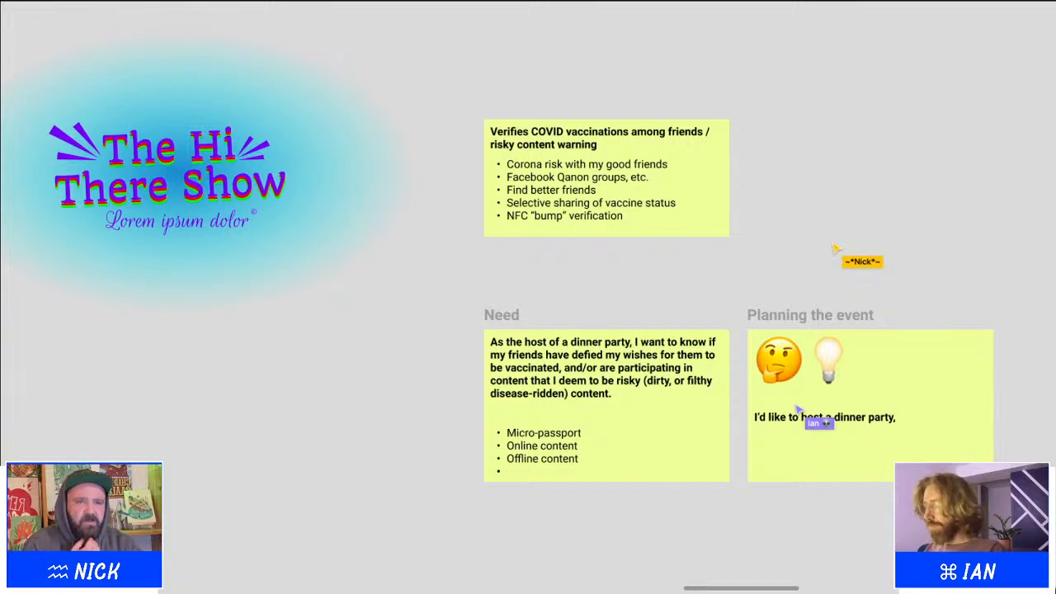
pyautogui.write(" but I'm")
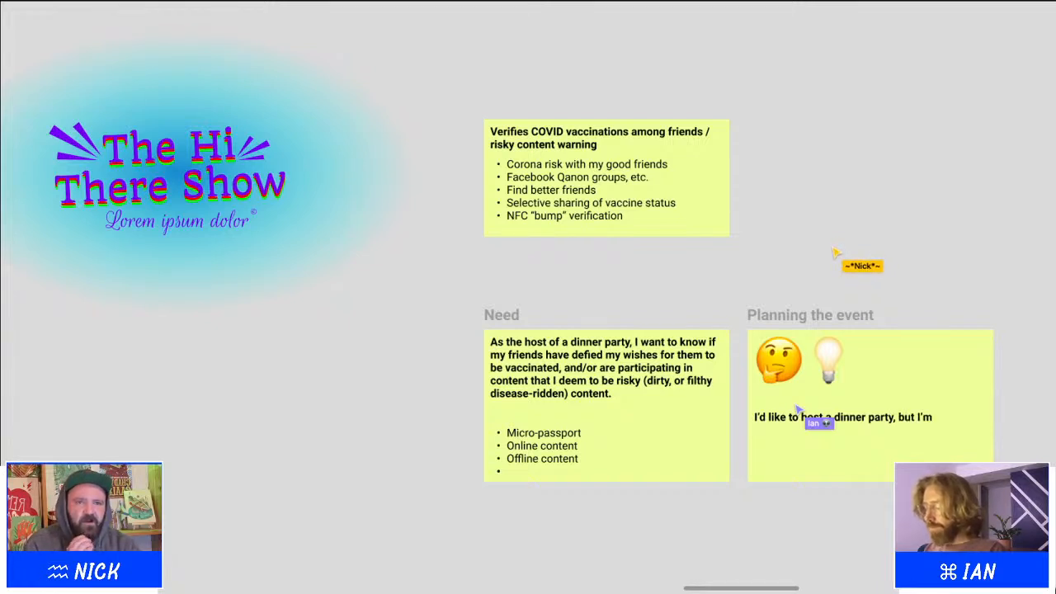
pyautogui.write(' concerned my')
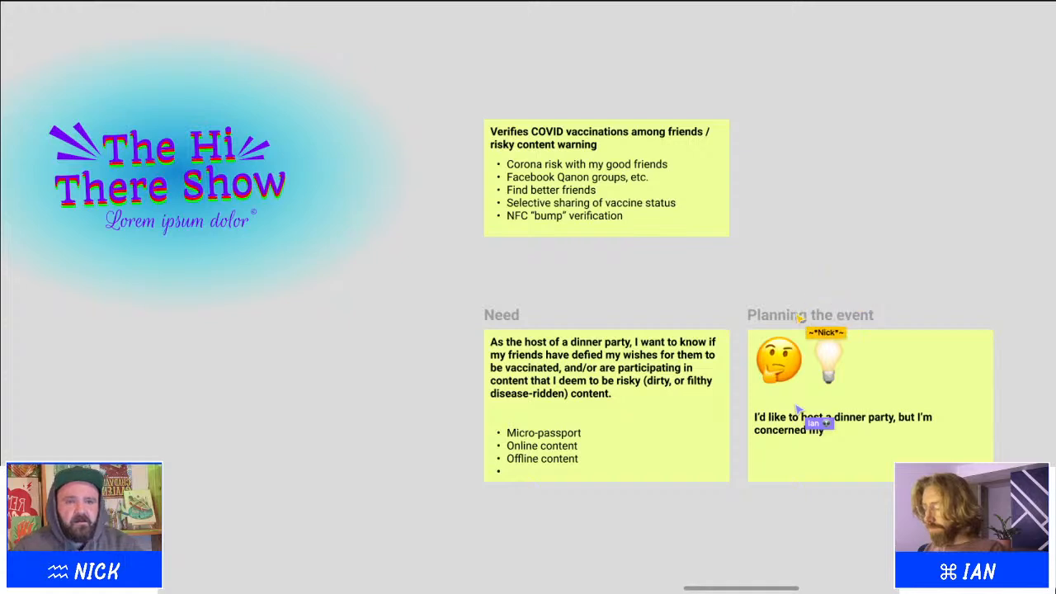
pyautogui.write(' close frien')
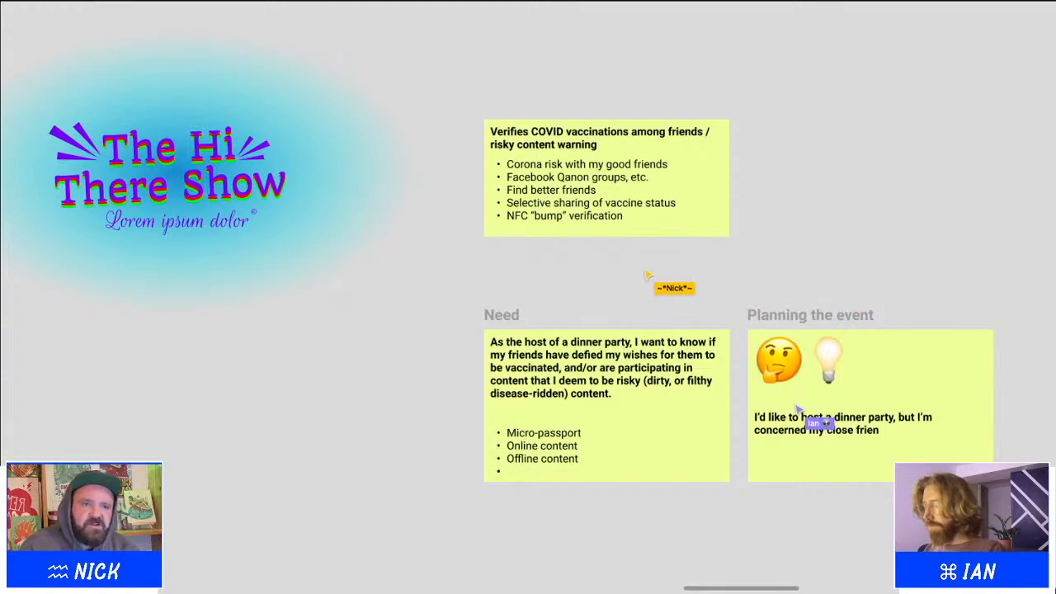
pyautogui.write('ds are')
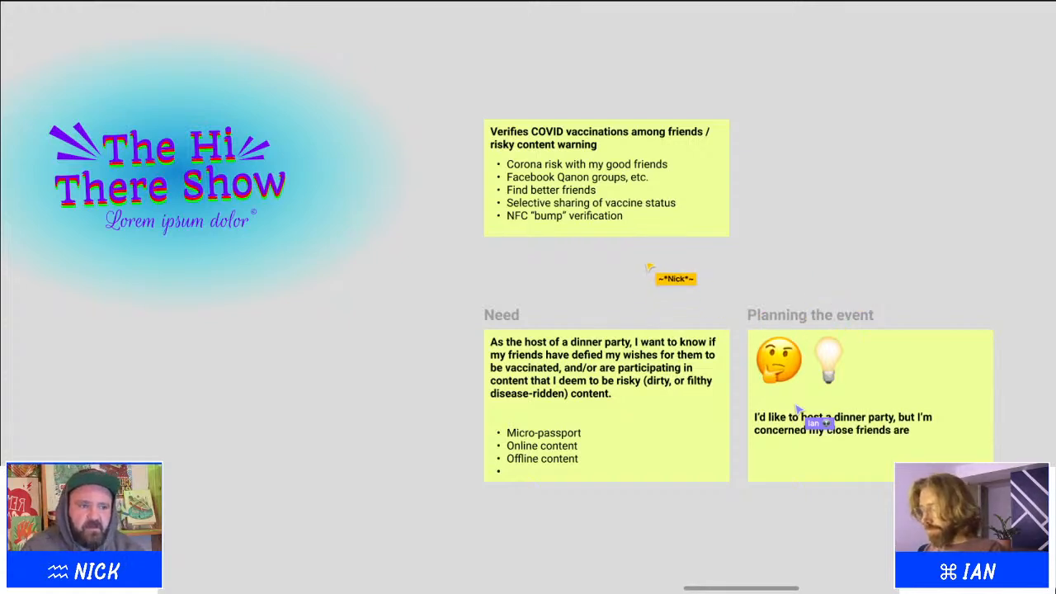
pyautogui.write(' conducting')
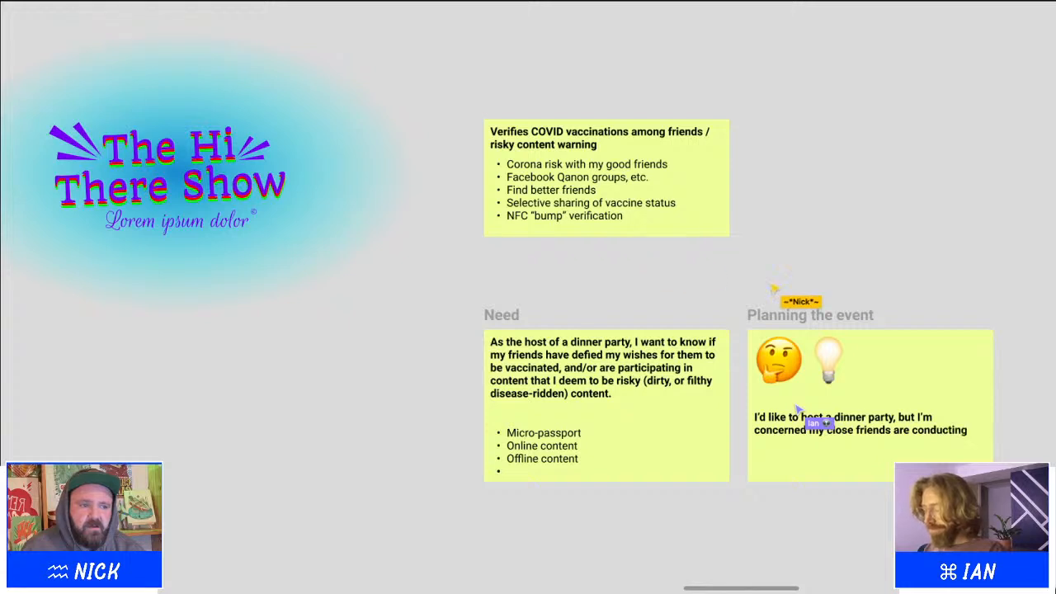
# Step: Finish the Planning the event note's sentence with "themselves in the COVID shadows and are unvaccinated."
pyautogui.write(' themselves in the')
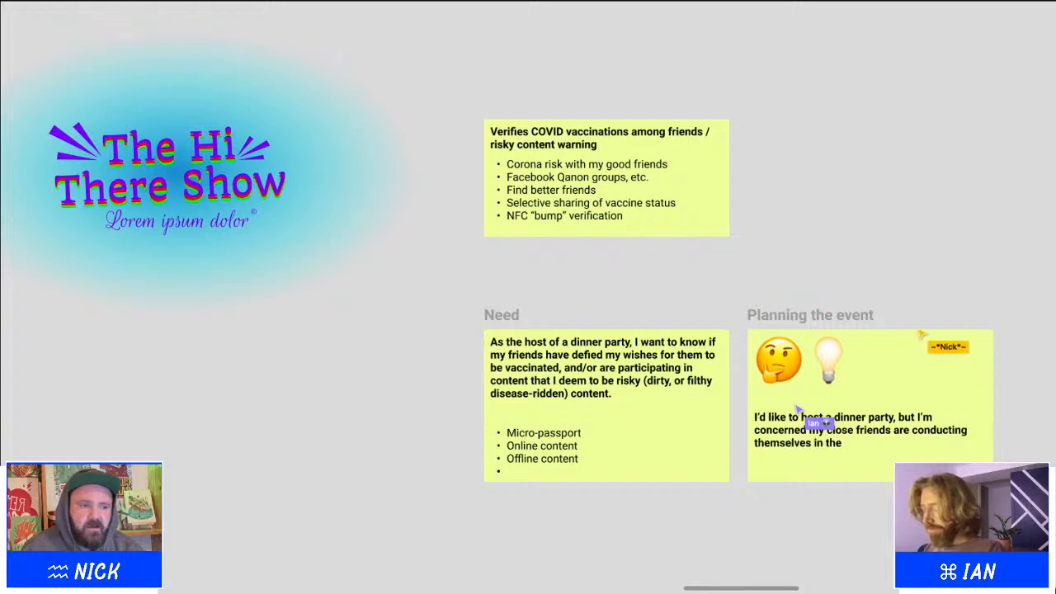
pyautogui.write(' COVID')
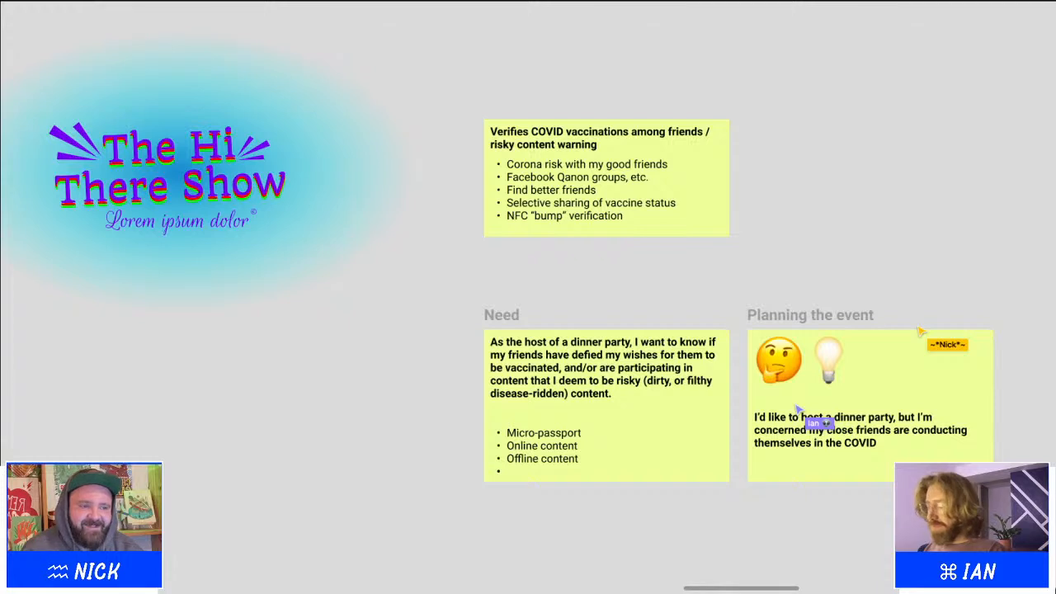
pyautogui.write(' shadows')
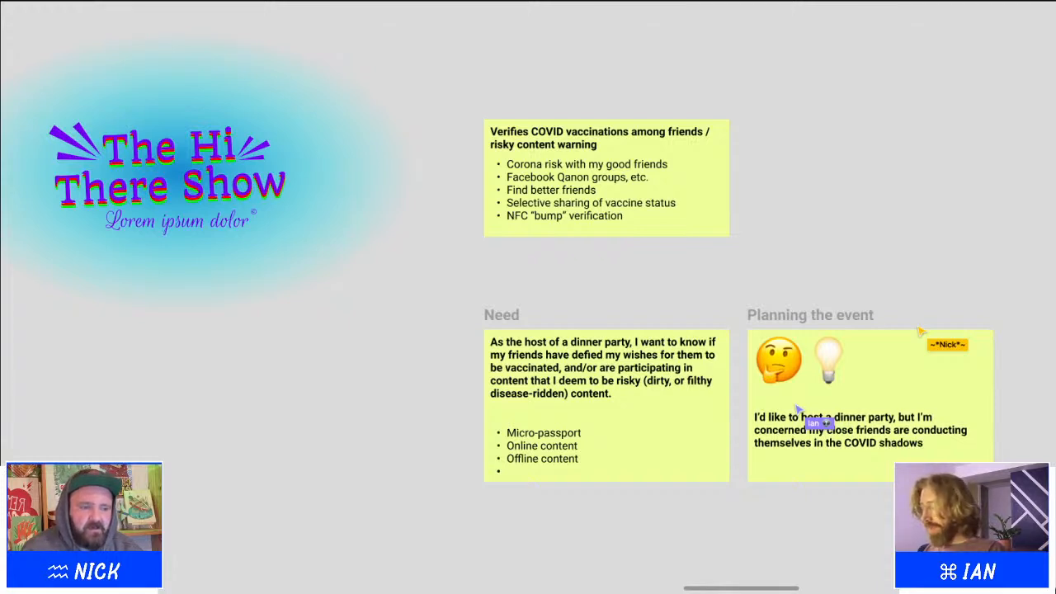
pyautogui.write(' and are')
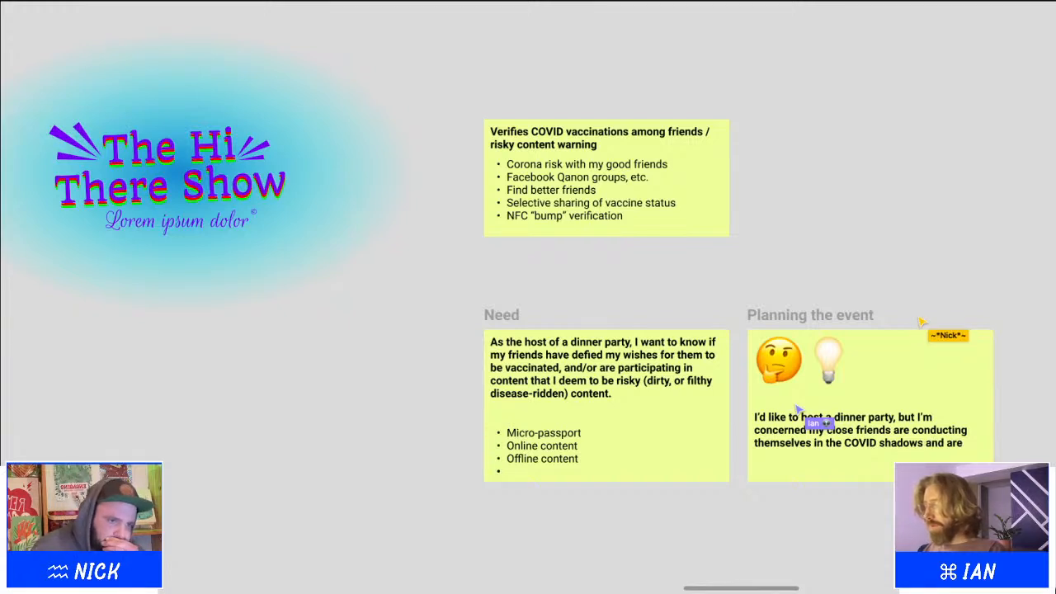
pyautogui.write(' u')
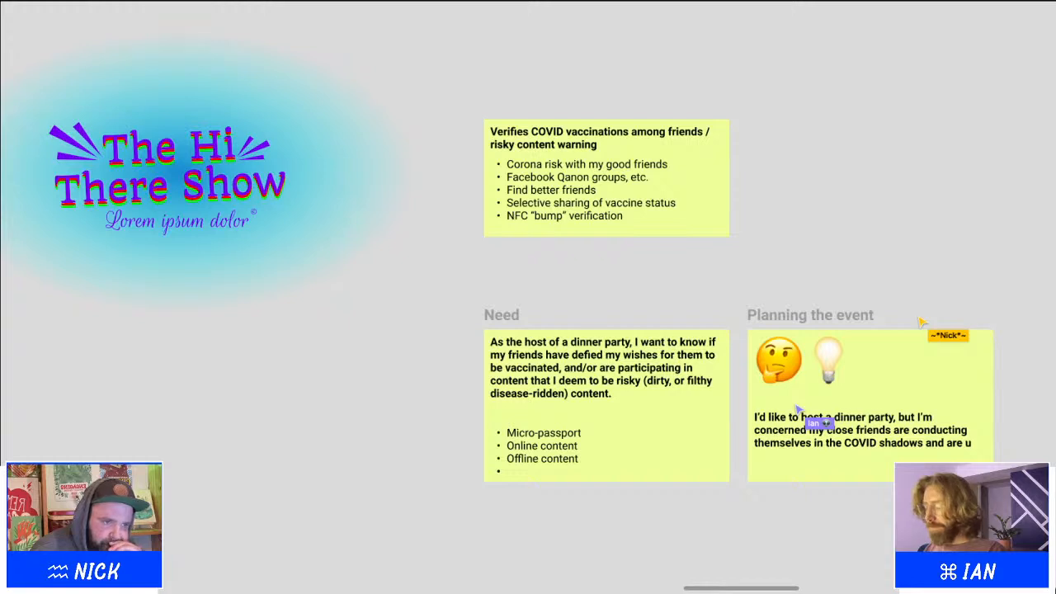
pyautogui.write('nvaccinated')
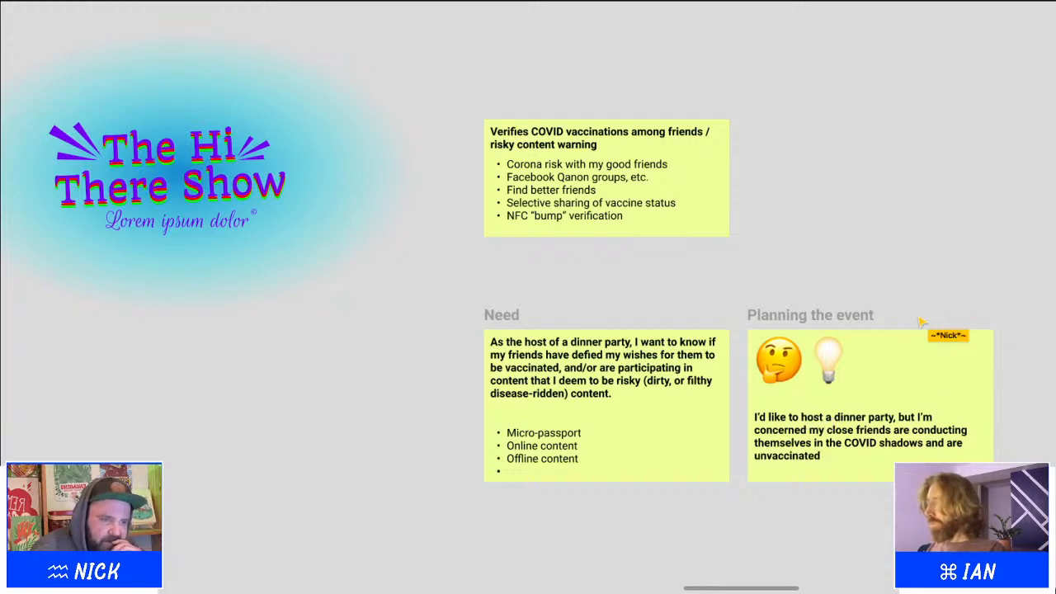
pyautogui.write('.')
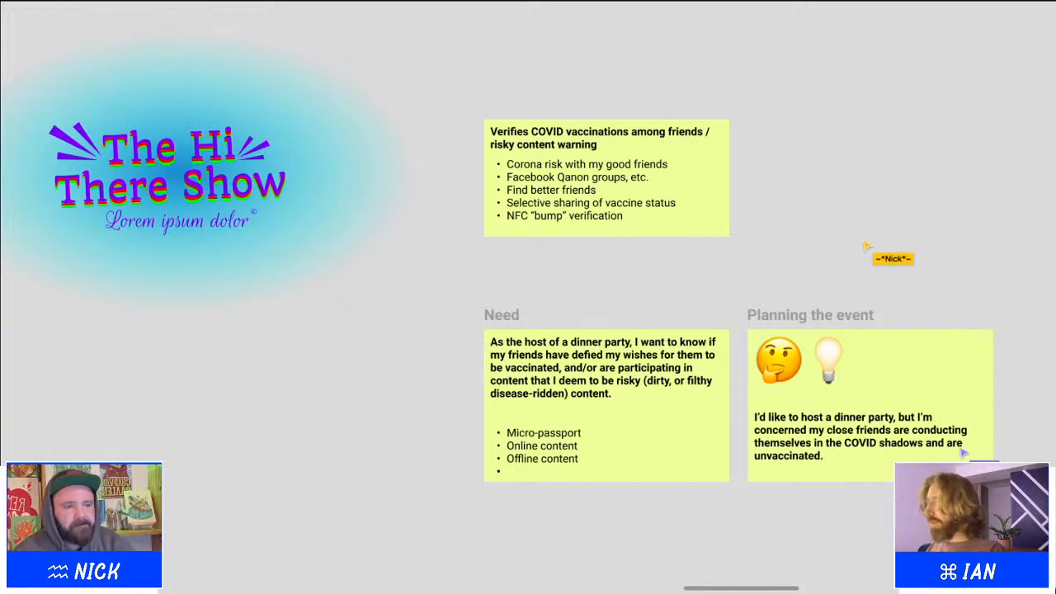
# Step: Change "and are" to "and are/or" in the Planning the event note and leave text editing
pyautogui.write('/')
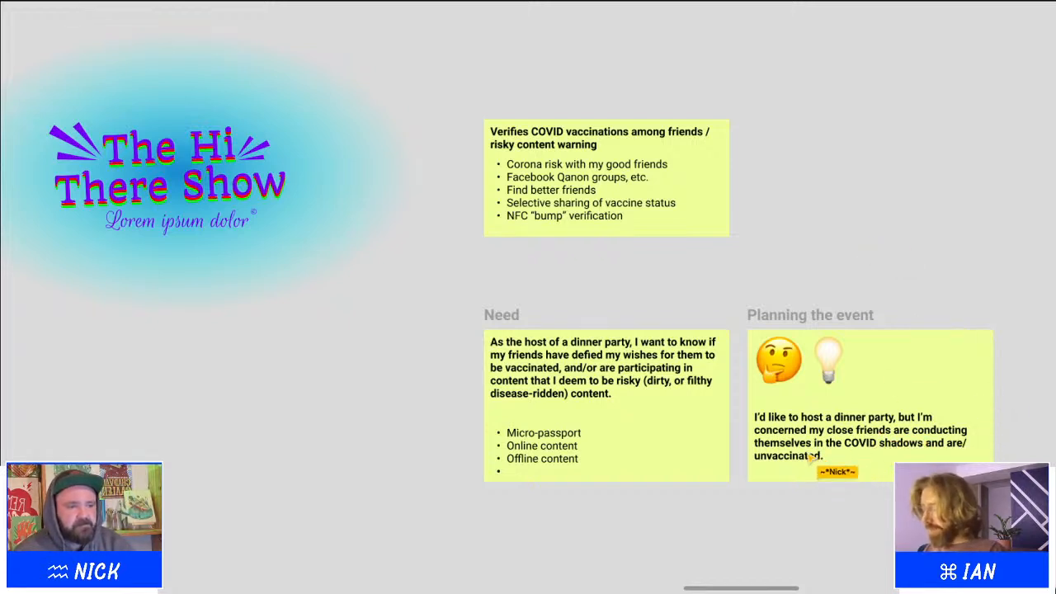
pyautogui.write('or')
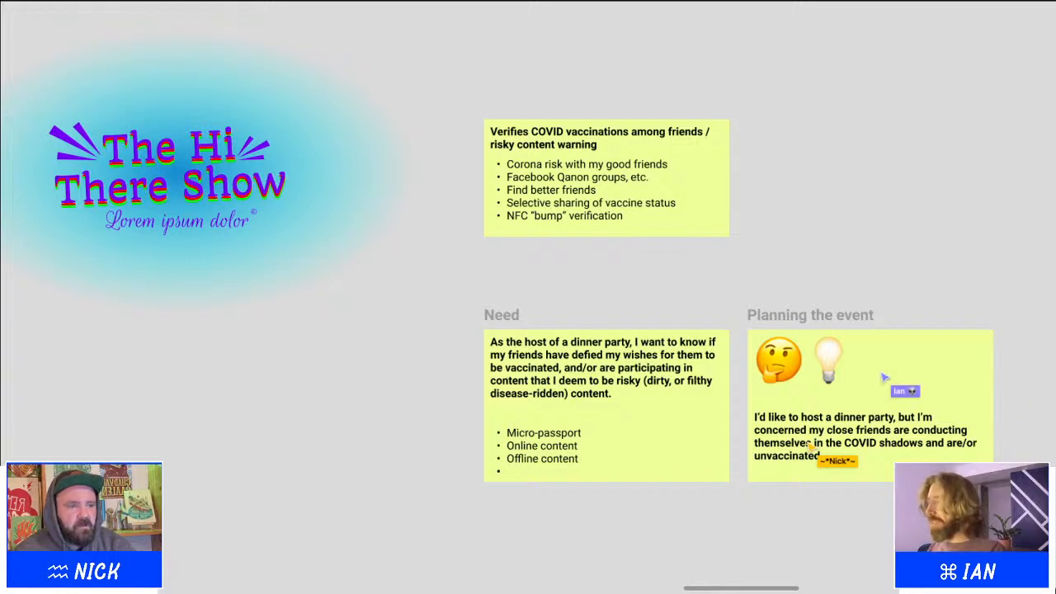
pyautogui.click(854, 370)
pyautogui.click(889, 210)
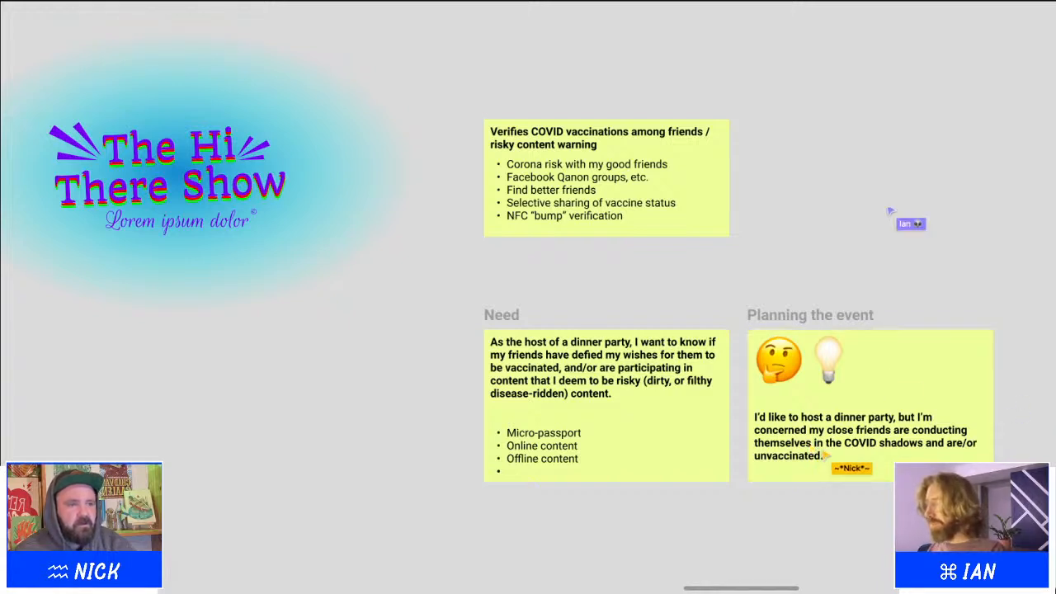
pyautogui.click(604, 380)
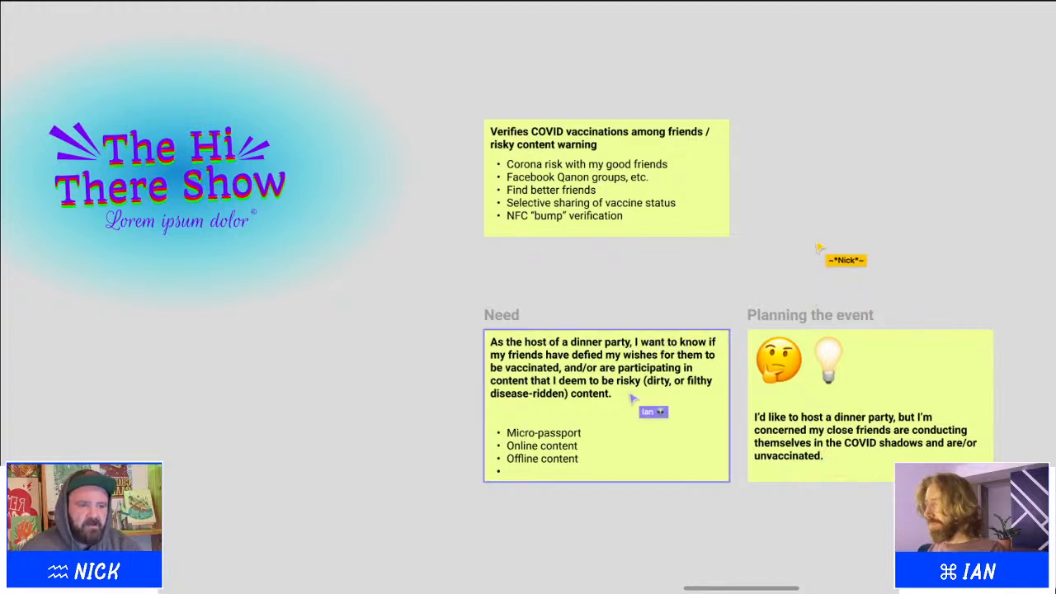
pyautogui.click(848, 536)
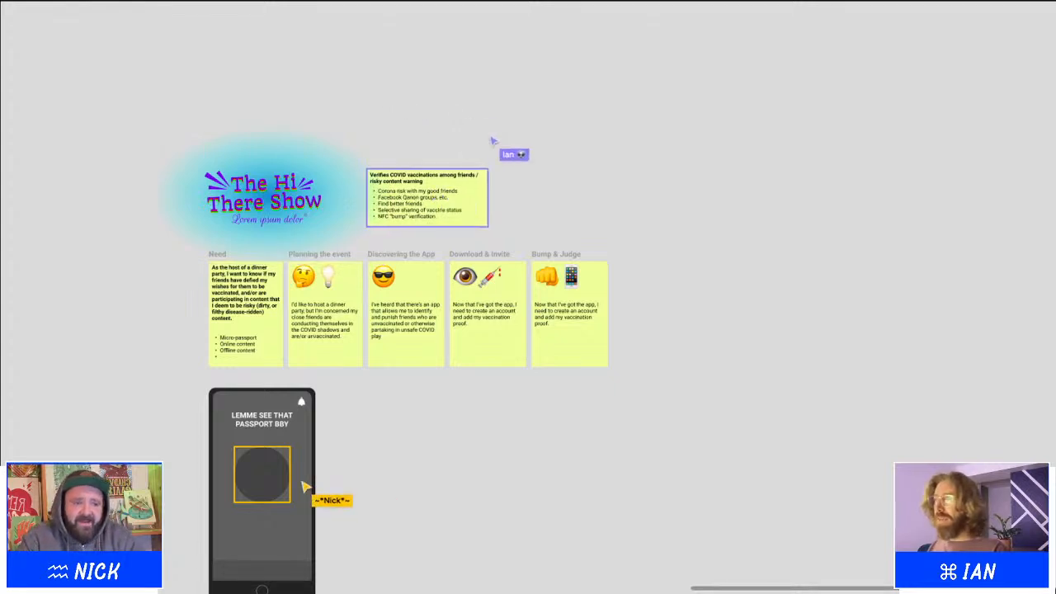
pyautogui.scroll(-2, 528, 330)
pyautogui.hscroll(2, 528, 330)
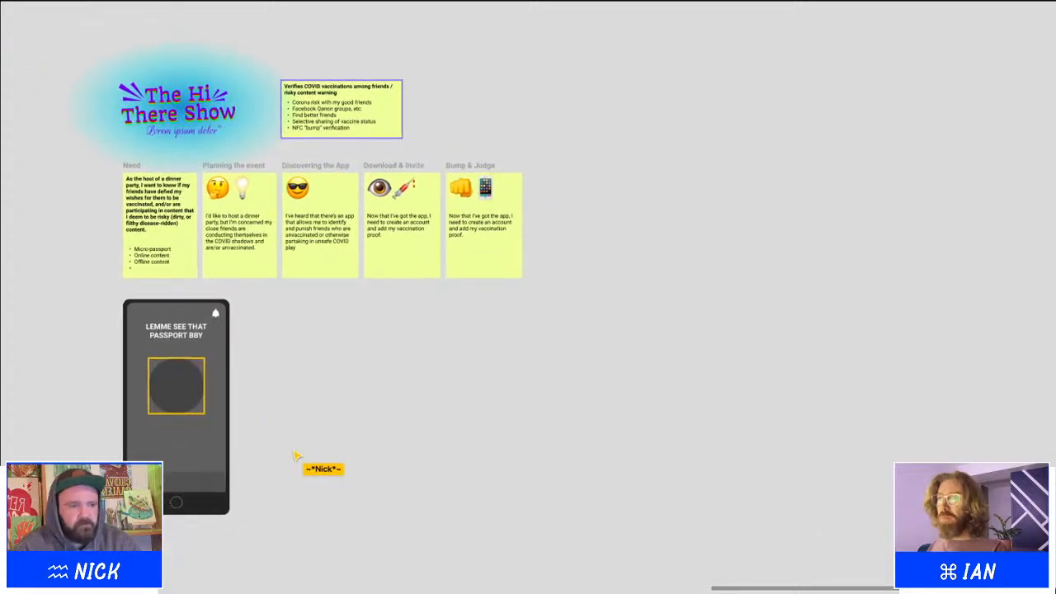
pyautogui.scroll(2, 528, 330)
pyautogui.hscroll(-3, 528, 330)
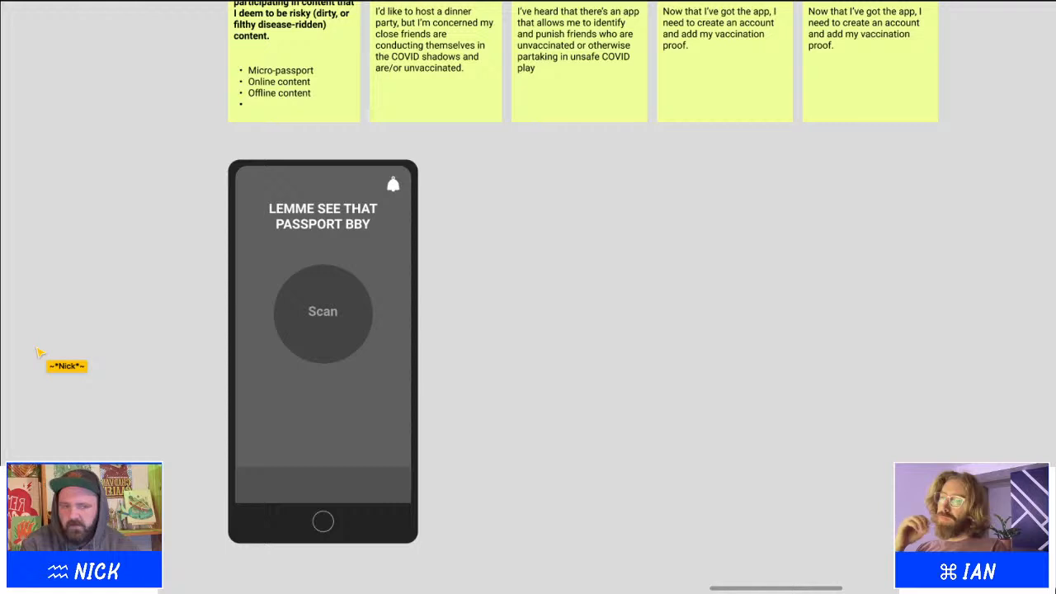
pyautogui.click(393, 187)
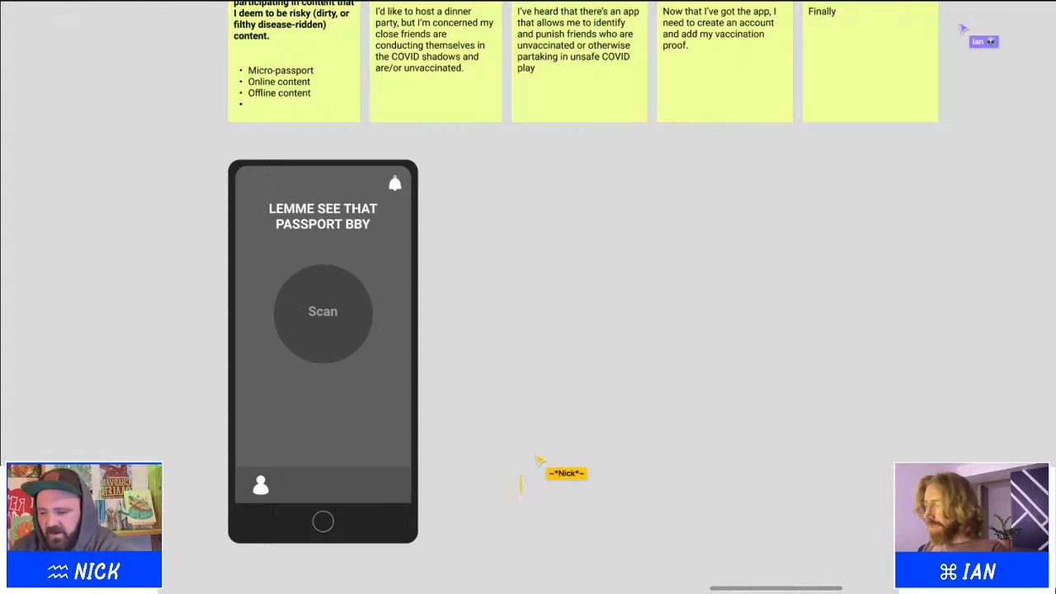
# Step: Create the text label "my passport" for the person icon on the phone mockup
pyautogui.write('my profile')
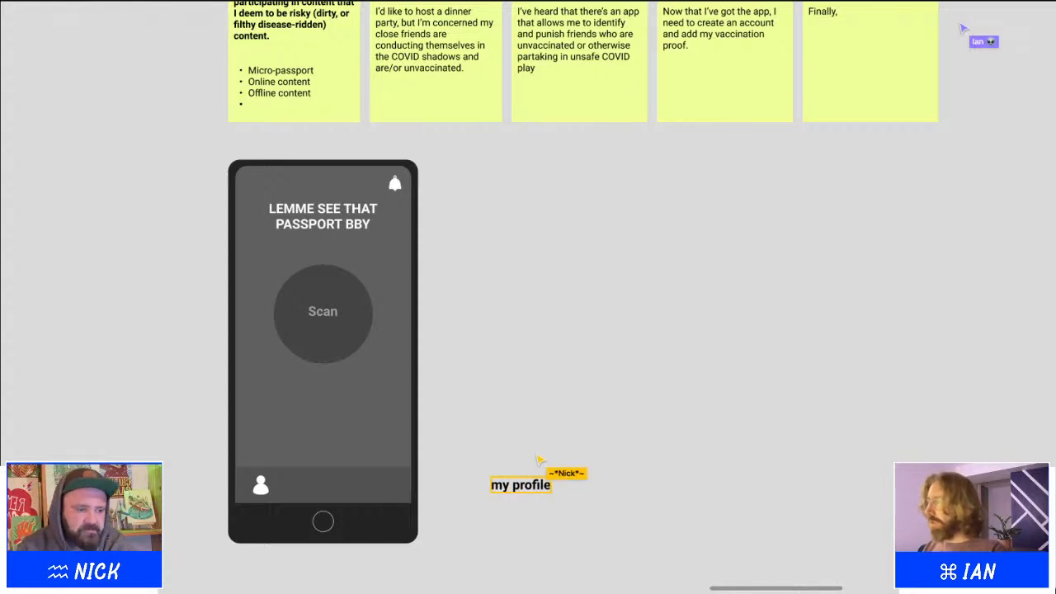
pyautogui.hotkey('ctrl', 'a')
pyautogui.press('BackSpace')
pyautogui.write('my passport')
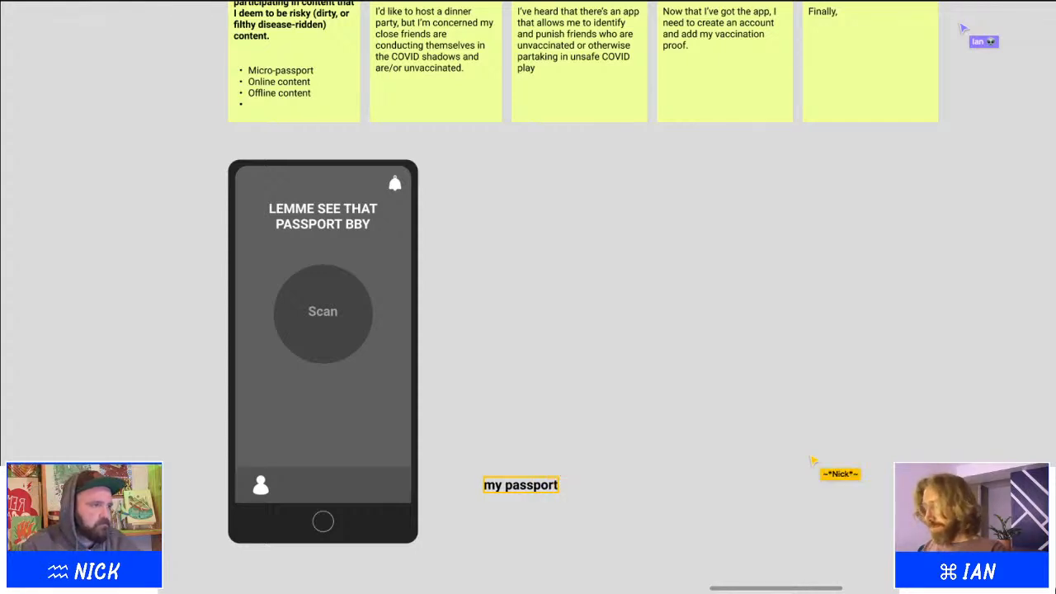
pyautogui.hotkey('ctrl', 'a')
pyautogui.press('BackSpace')
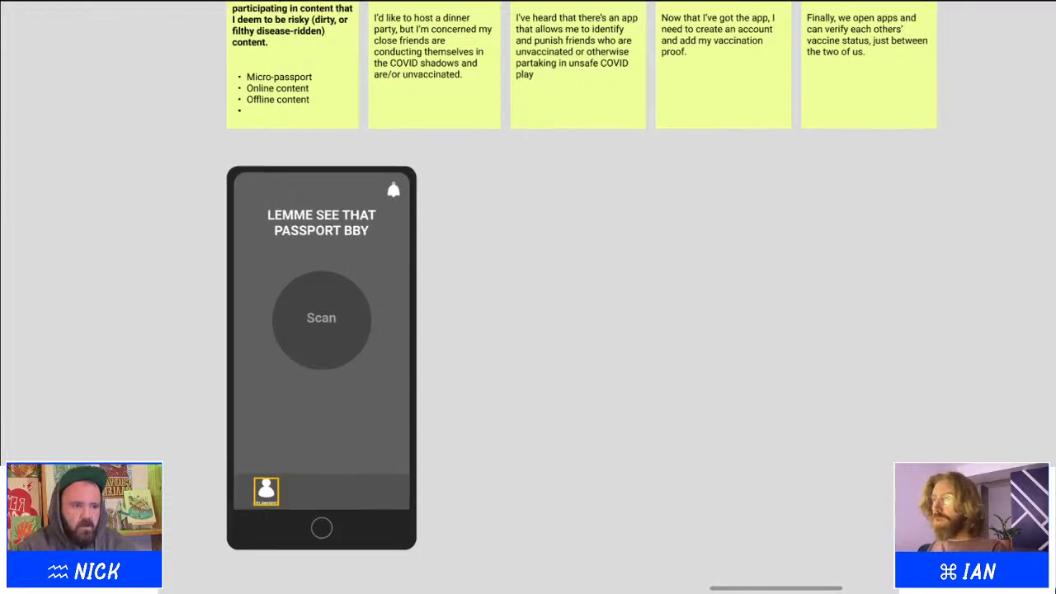
# Step: Follow the collaborator's view of the canvas with the editor interface hidden
pyautogui.scroll(-5, 206, 542)
pyautogui.scroll(1, 528, 297)
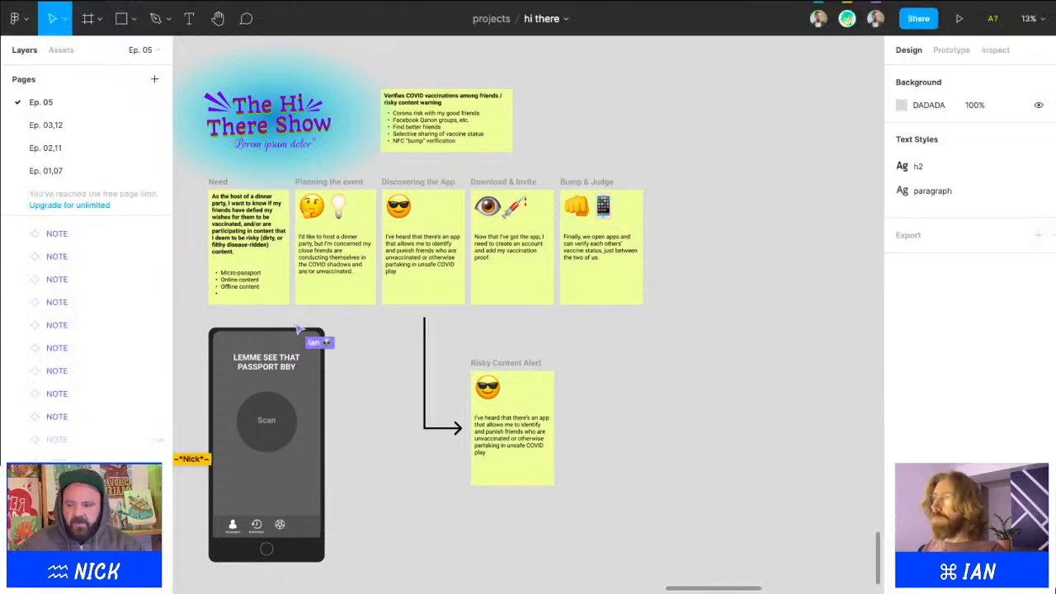
pyautogui.hotkey('ctrl', '\\')
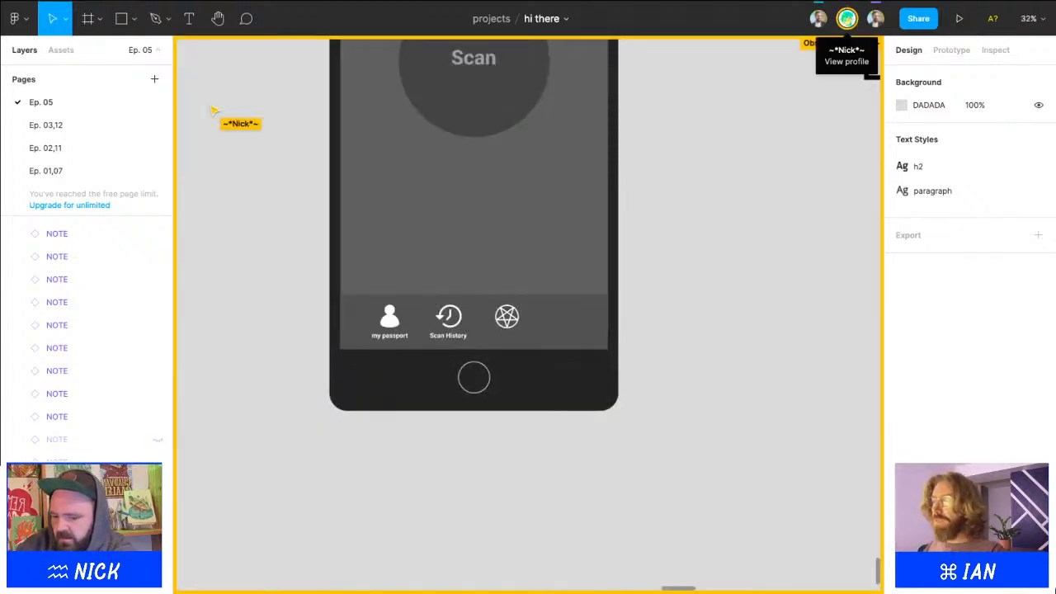
pyautogui.hotkey('ctrl', '\\')
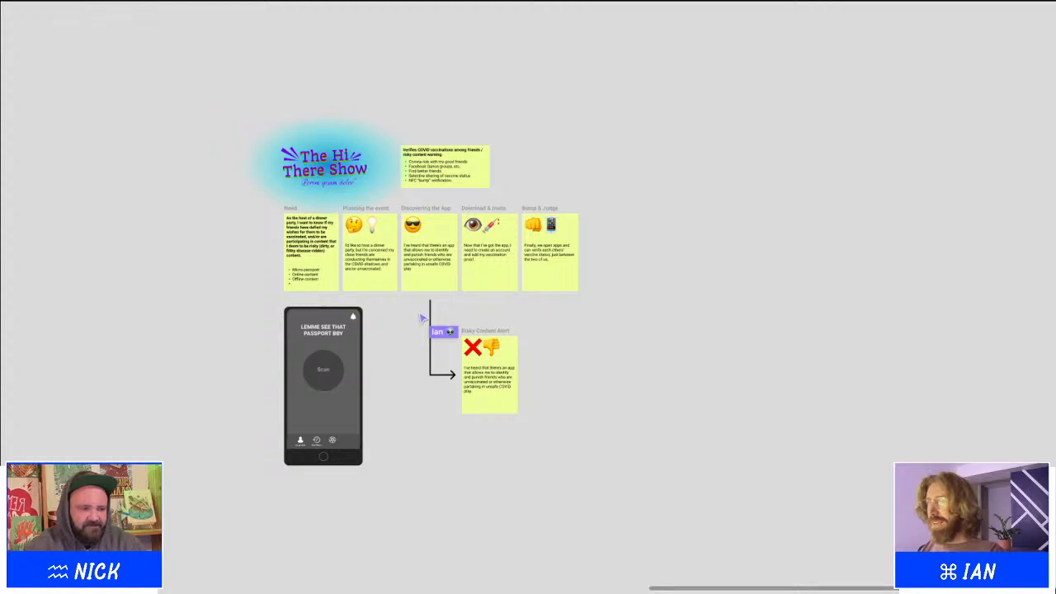
pyautogui.hotkey('ctrl', '\\')
pyautogui.hotkey('ctrl', '\\')
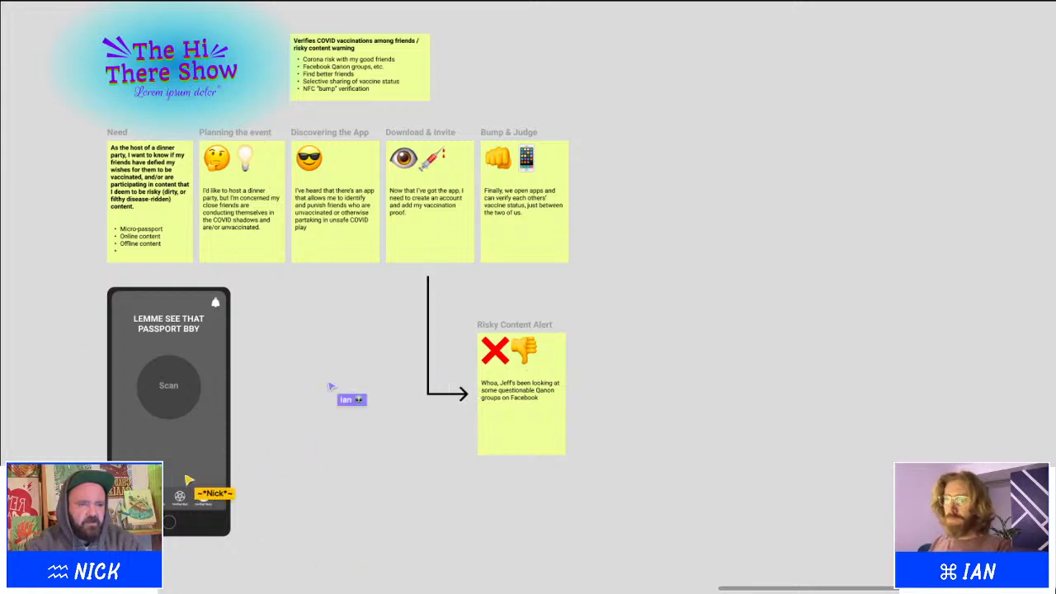
# Step: Move the Verified Good, Verified Bad and Scan History icons upward into a staggered row above the phone mockup's navigation bar
pyautogui.scroll(10, 181, 494)
pyautogui.scroll(-2, 244, 445)
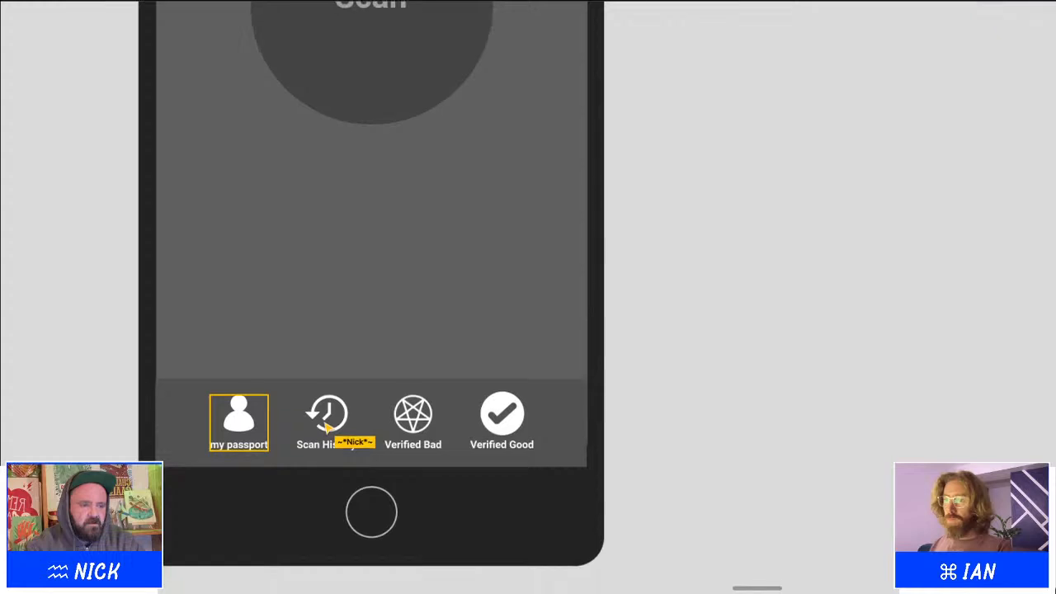
pyautogui.moveTo(505, 422); pyautogui.dragTo(551, 334)
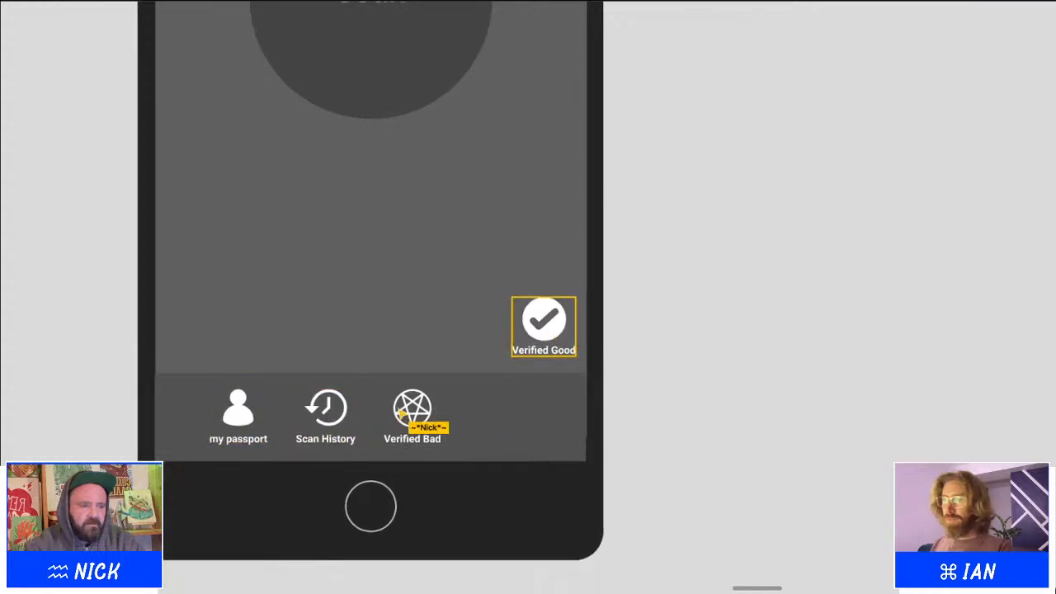
pyautogui.moveTo(410, 411); pyautogui.dragTo(409, 334)
pyautogui.moveTo(350, 421); pyautogui.dragTo(314, 386)
# Step: Select the my passport, Scan History, Verified Bad and Verified Good icons and space them evenly
pyautogui.click(241, 418)
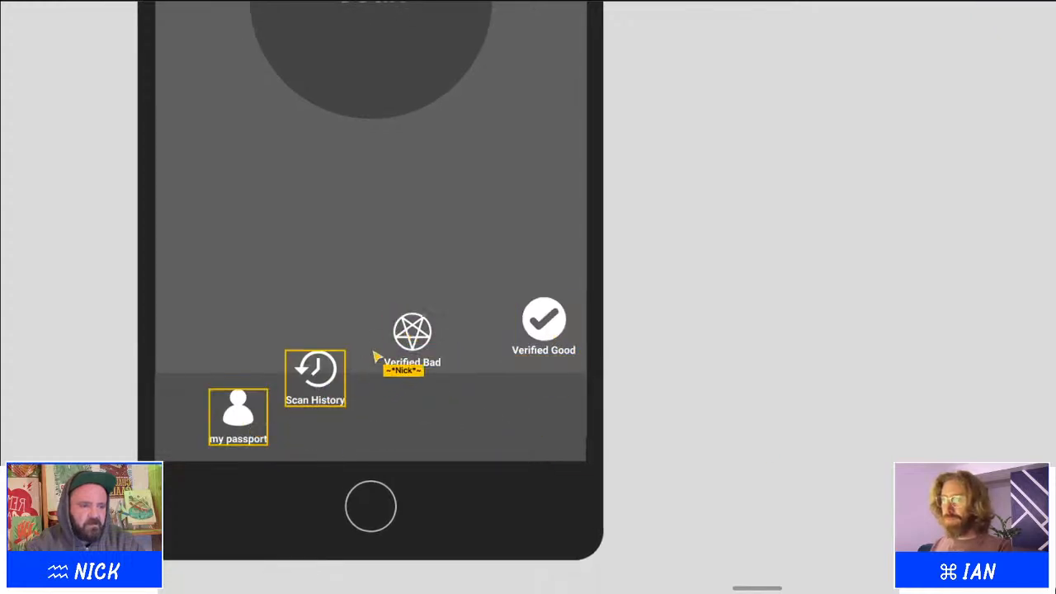
pyautogui.keyDown('shift'); pyautogui.click(399, 344); pyautogui.keyUp('shift')
pyautogui.keyDown('shift'); pyautogui.click(558, 326); pyautogui.keyUp('shift')
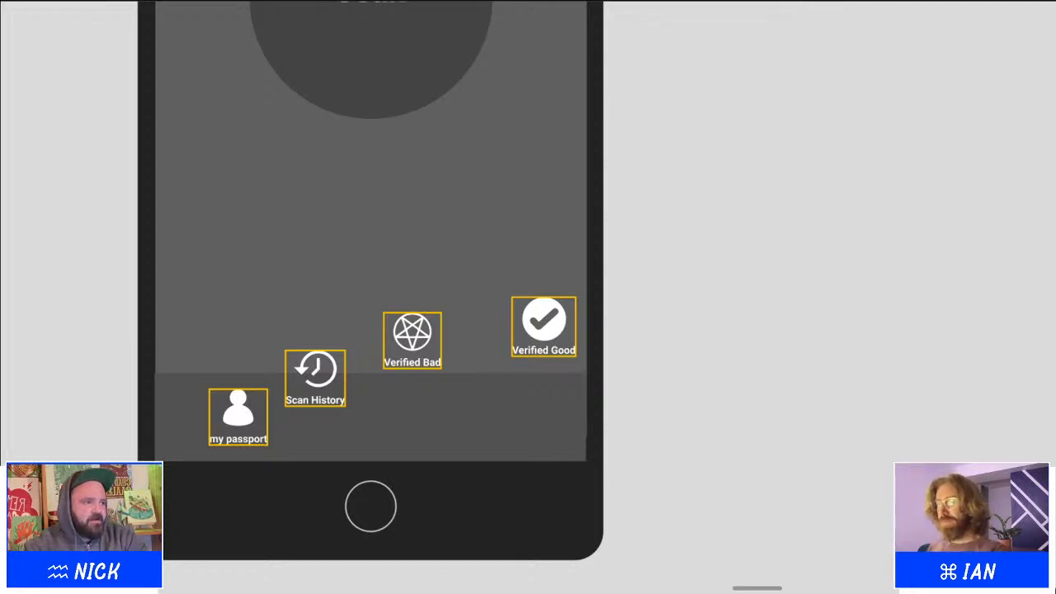
pyautogui.hotkey('ctrl', 'alt', 't')
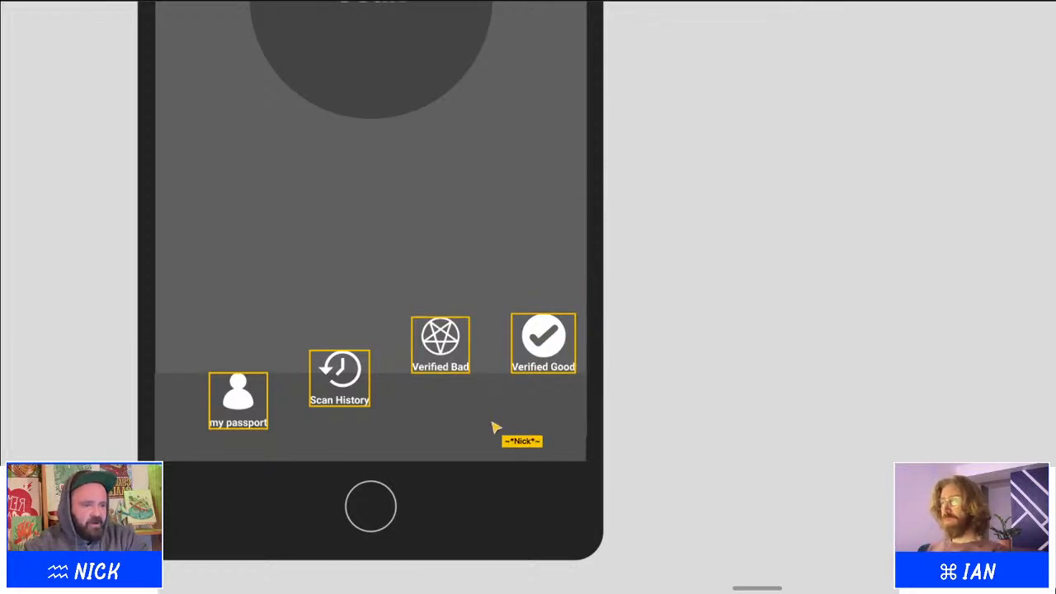
# Step: Align the four labelled icons in one level row and center the row within the phone mockup's navigation bar
pyautogui.hotkey('alt', 'v')
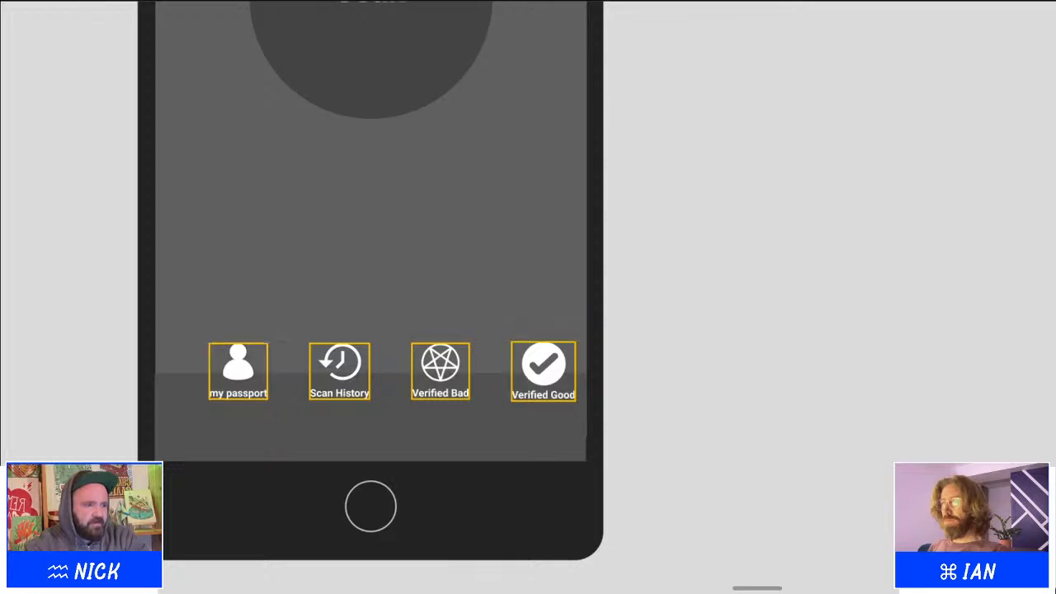
pyautogui.moveTo(560, 373); pyautogui.dragTo(546, 419)
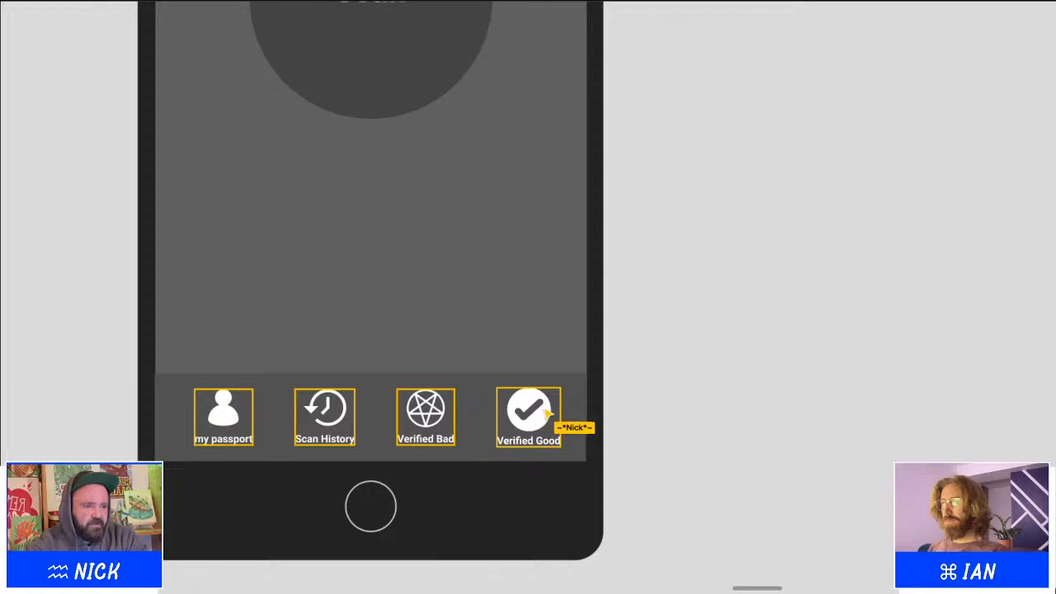
pyautogui.click(684, 393)
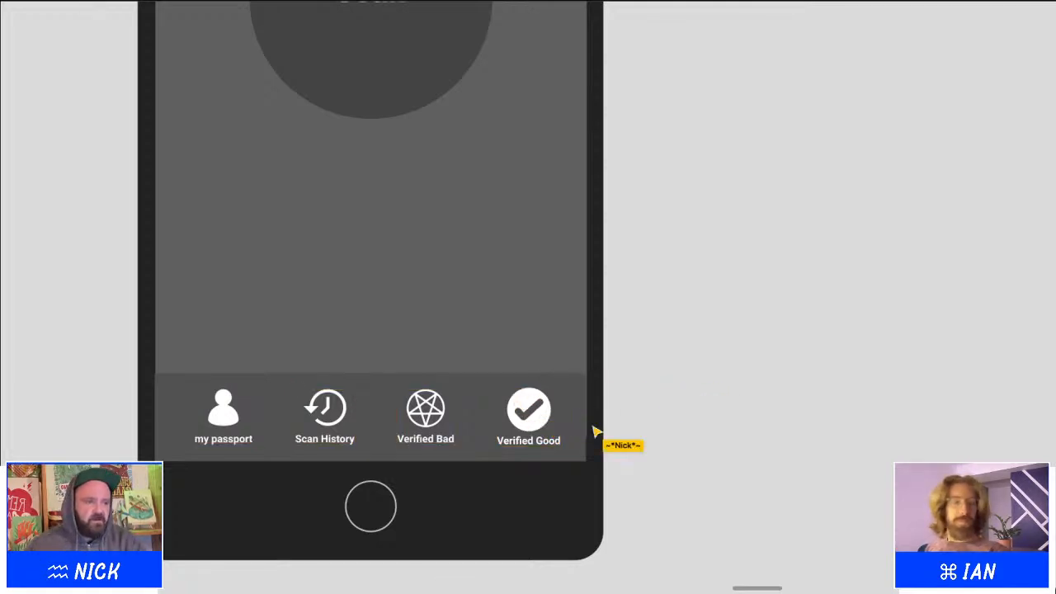
pyautogui.moveTo(640, 422); pyautogui.dragTo(175, 402)
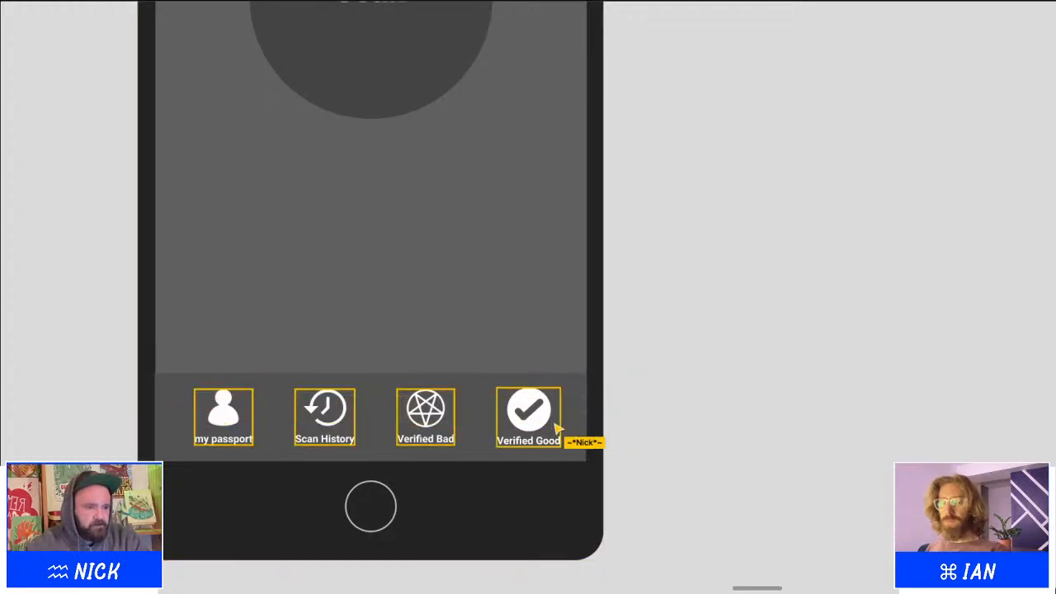
pyautogui.moveTo(548, 422); pyautogui.dragTo(537, 422)
pyautogui.click(800, 310)
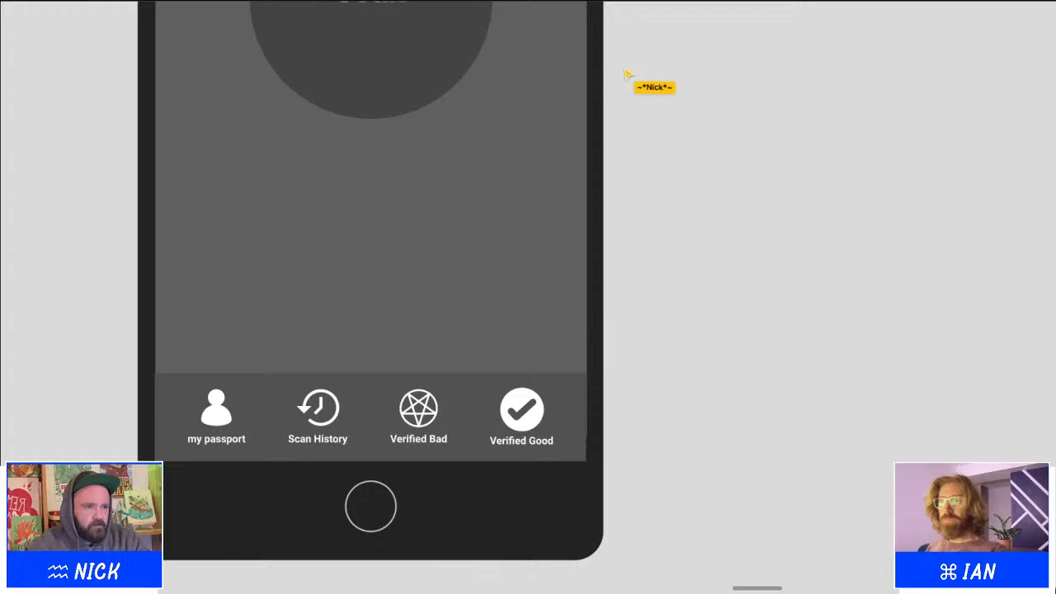
# Step: Align the Scan label with its circle's vertical center and move both down toward the middle of the phone screen
pyautogui.click(389, 12)
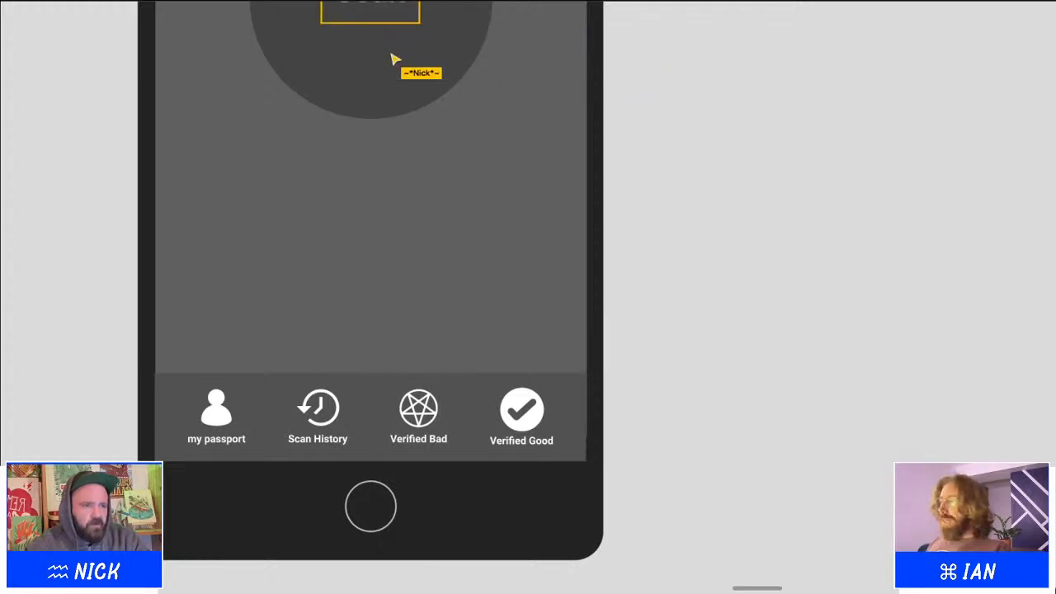
pyautogui.keyDown('shift'); pyautogui.click(401, 96); pyautogui.keyUp('shift')
pyautogui.hotkey('alt', 'v')
pyautogui.hotkey('shift', 'Down')
pyautogui.hotkey('shift', 'Down')
pyautogui.click(919, 323)
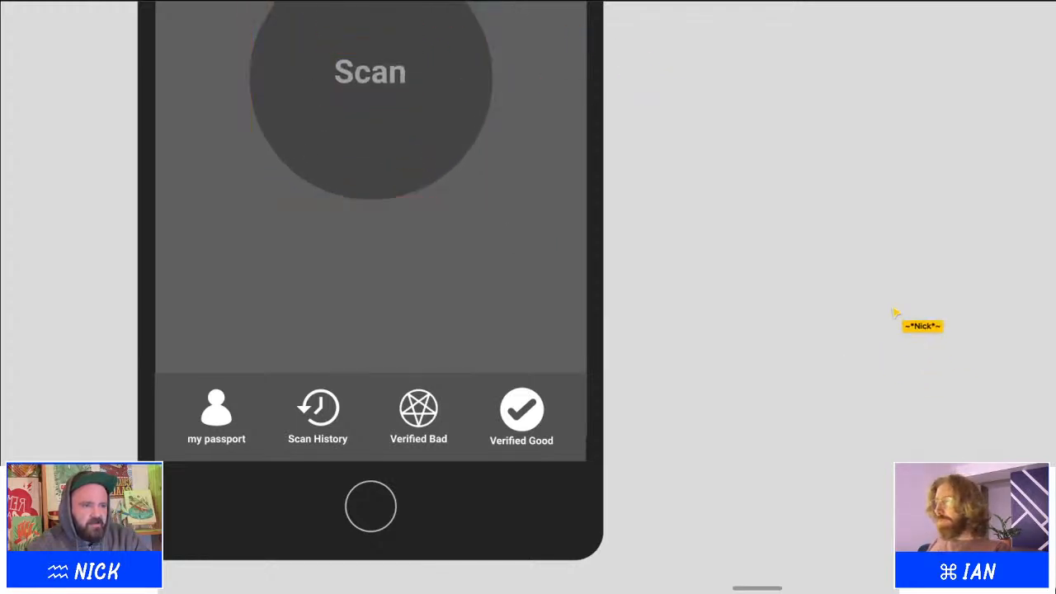
# Step: Select the whole phone mockup and place a duplicate directly beside the original, before the branching arrow
pyautogui.scroll(-5, 639, 326)
pyautogui.moveTo(679, 419); pyautogui.dragTo(489, 143)
pyautogui.scroll(-2, 612, 311)
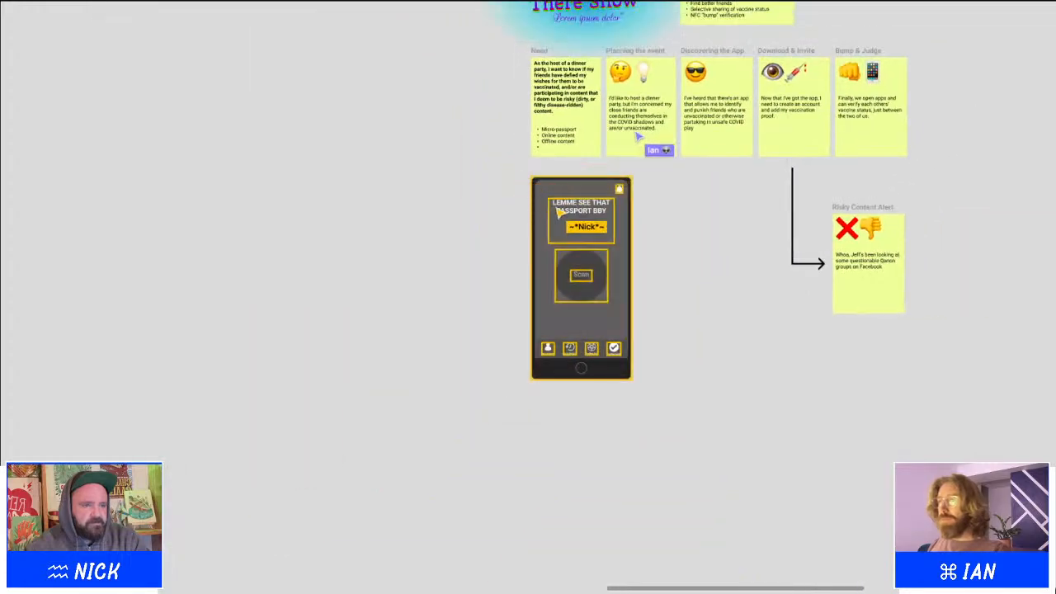
pyautogui.scroll(4, 626, 322)
pyautogui.moveTo(469, 74); pyautogui.dragTo(700, 43)
pyautogui.scroll(3, 700, 43)
pyautogui.click(896, 306)
pyautogui.hscroll(5, 896, 306)
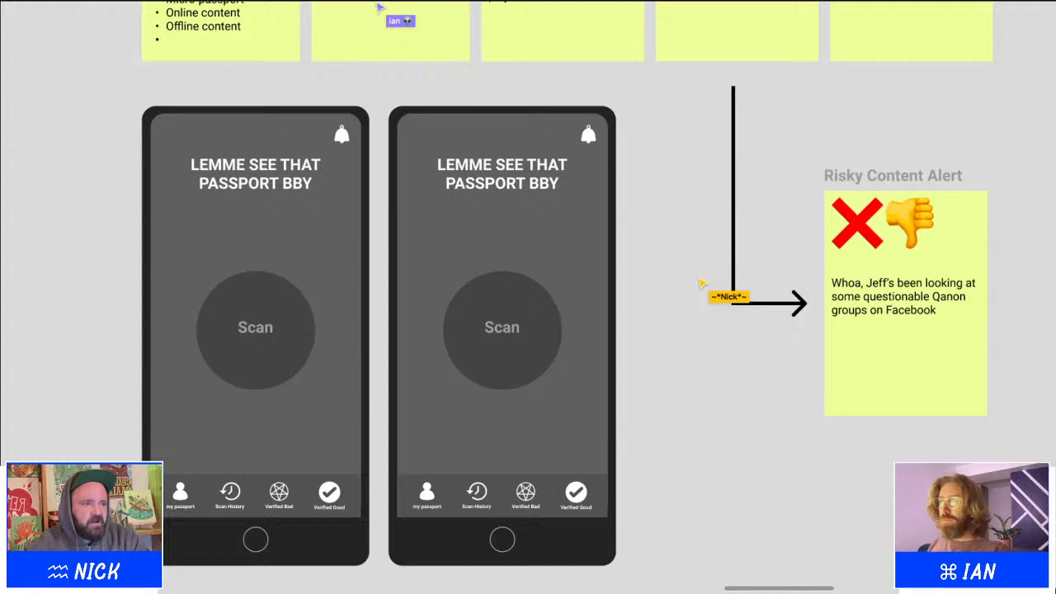
pyautogui.hscroll(3, 707, 283)
pyautogui.scroll(-3, 606, 258)
pyautogui.hscroll(3, 561, 302)
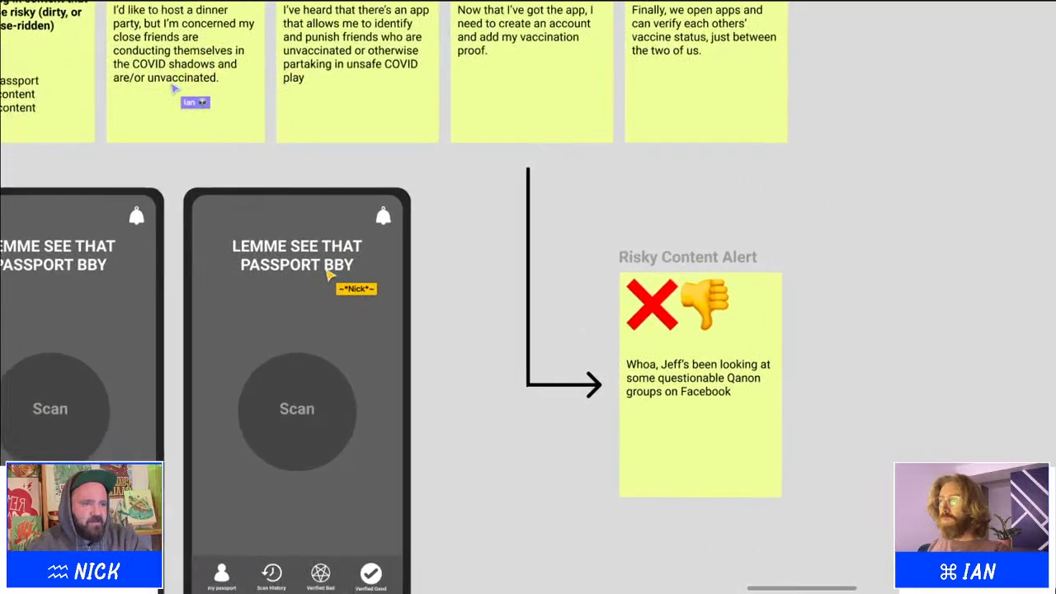
pyautogui.click(350, 346)
pyautogui.scroll(3, 393, 367)
pyautogui.scroll(-3, 394, 367)
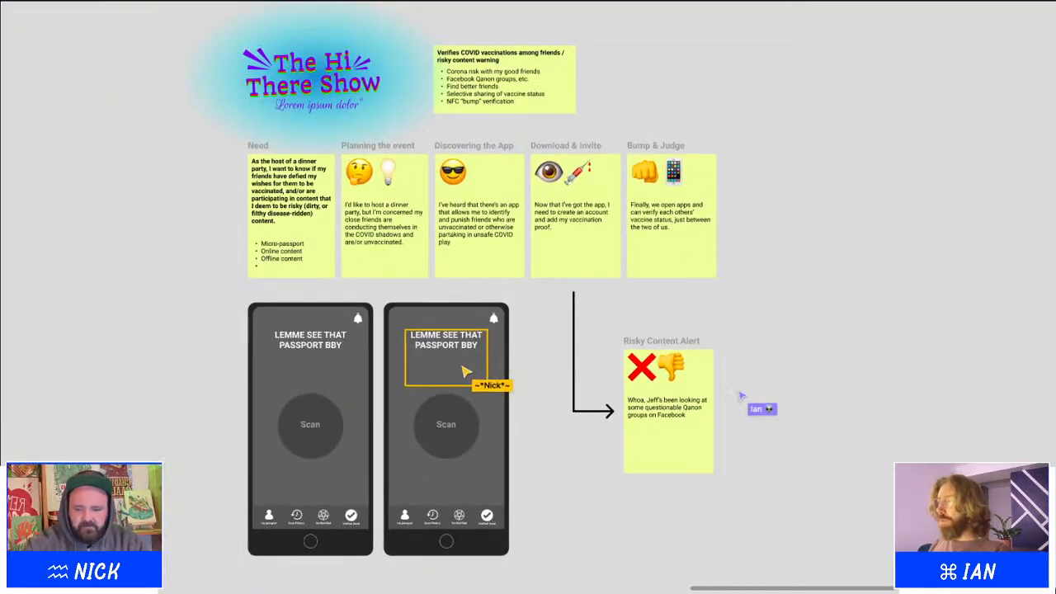
pyautogui.press('Delete')
pyautogui.hotkey('ctrl', 'z')
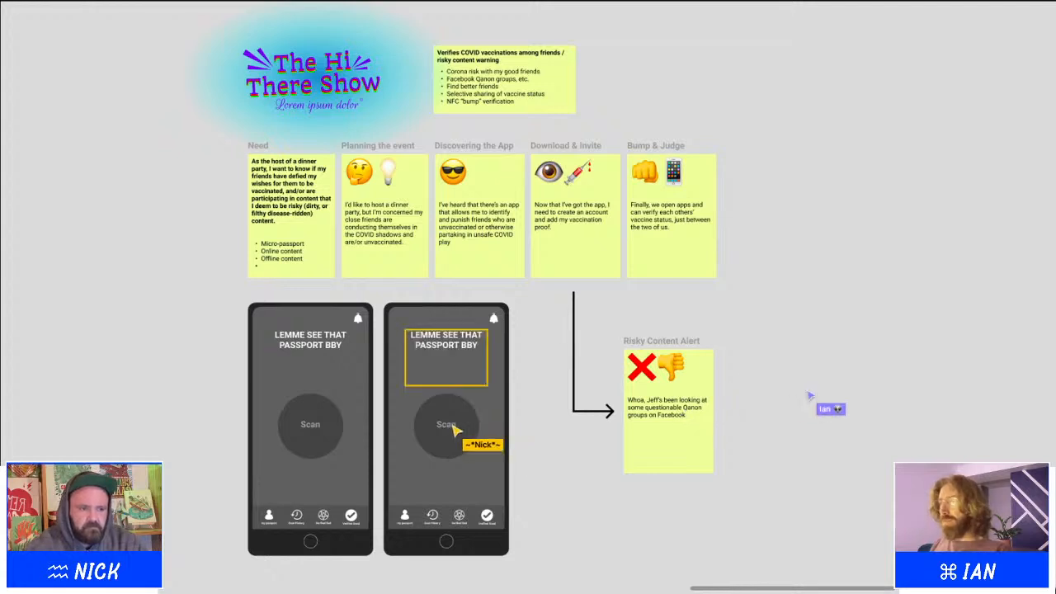
# Step: Change the duplicate phone's Scan label to "Scanning..." and widen its text box to fit one line
pyautogui.click(450, 425)
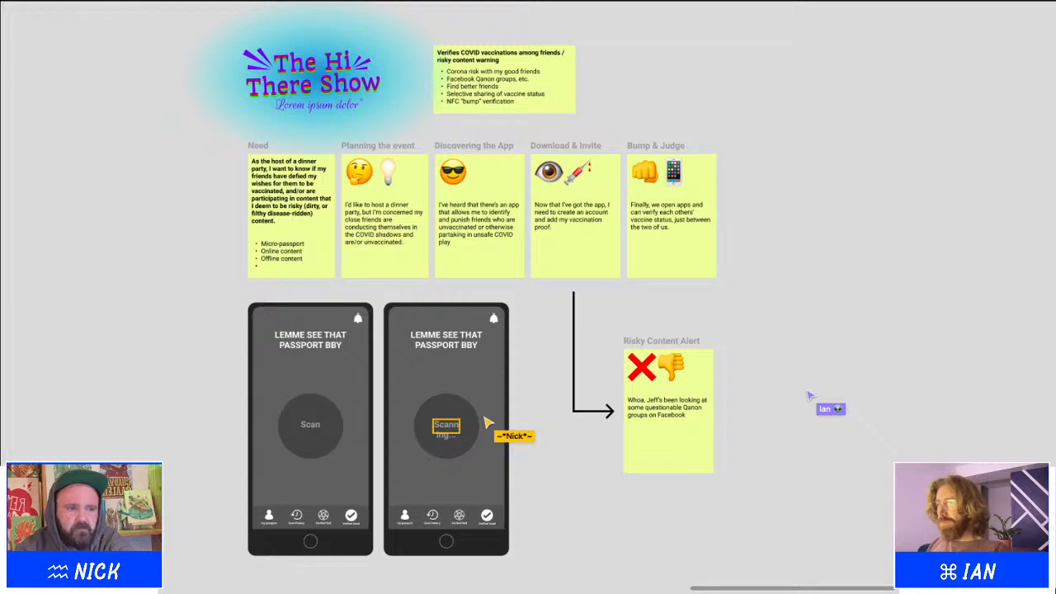
pyautogui.moveTo(460, 432)
pyautogui.mouseDown()
pyautogui.moveTo(478, 431)
pyautogui.moveTo(467, 425)
pyautogui.mouseUp()
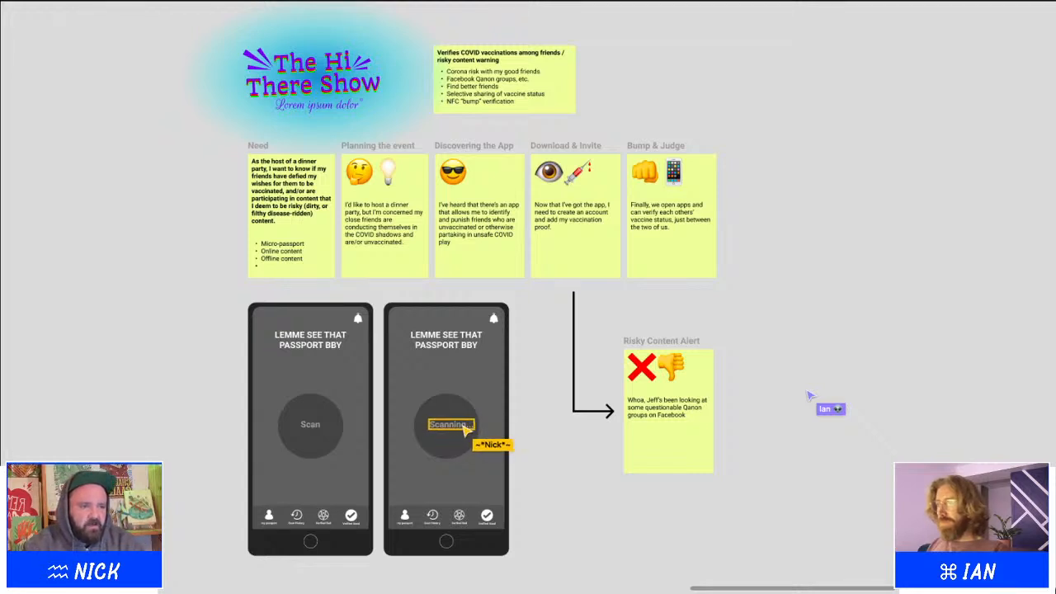
# Step: Surround the circle behind "Scanning..." with two thin, light concentric rings enlarged outward from its center
pyautogui.click(460, 403)
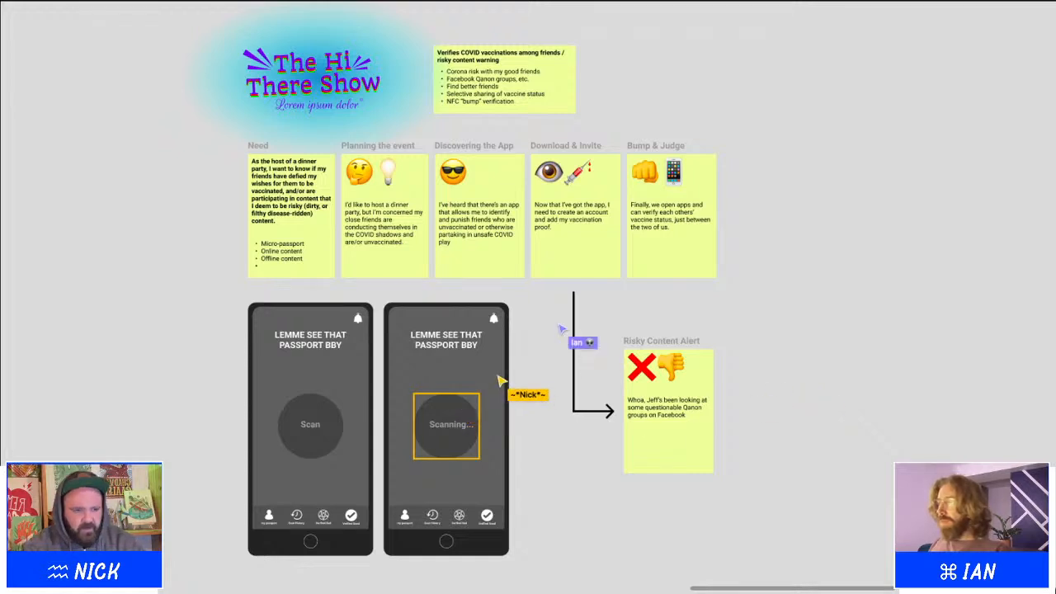
pyautogui.moveTo(451, 392); pyautogui.dragTo(453, 385)
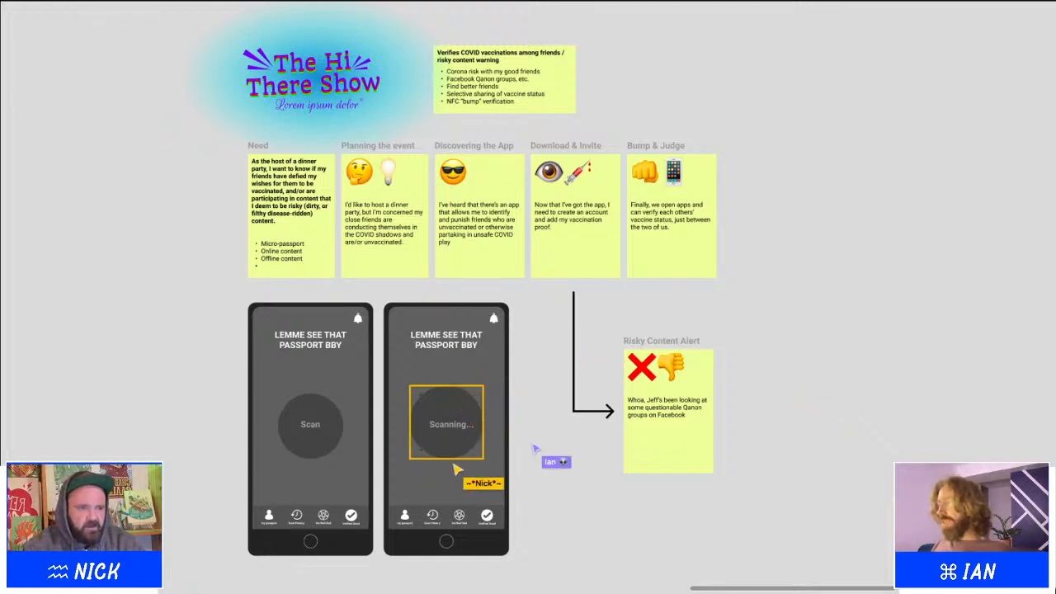
pyautogui.moveTo(453, 461); pyautogui.dragTo(453, 467)
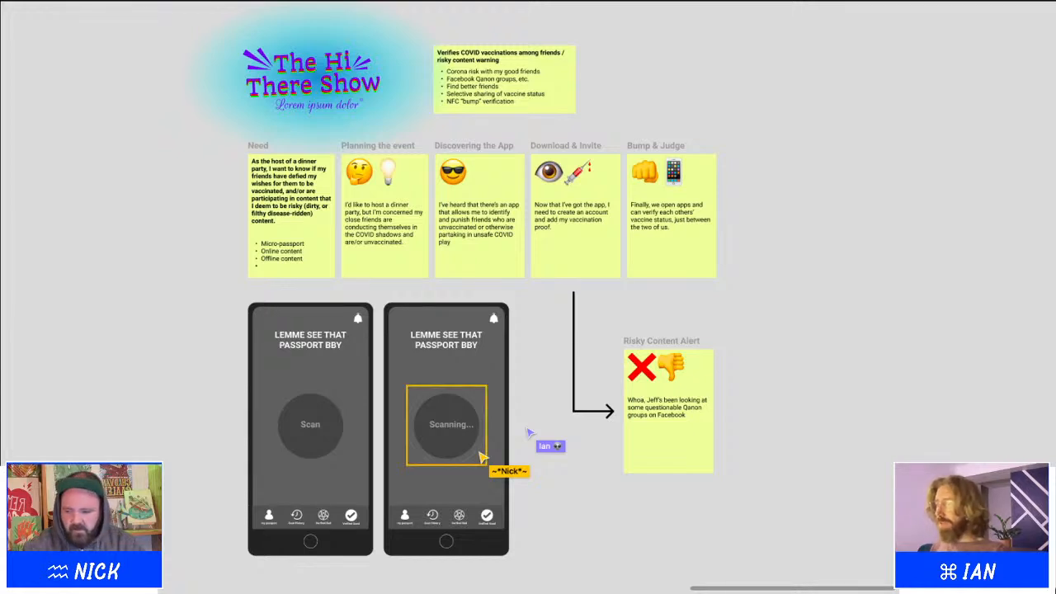
pyautogui.click(453, 383)
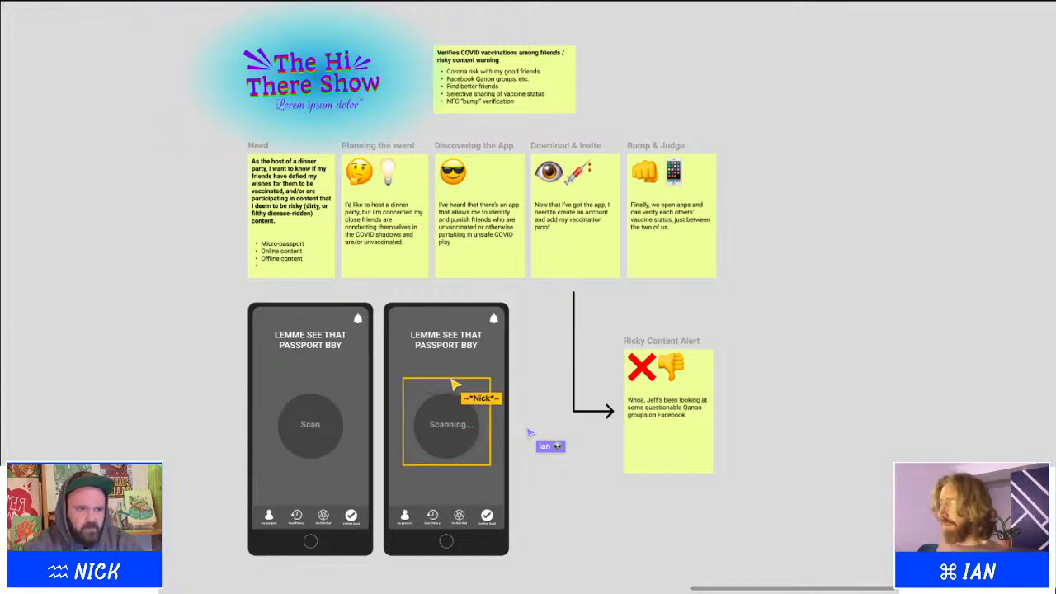
pyautogui.click(452, 476)
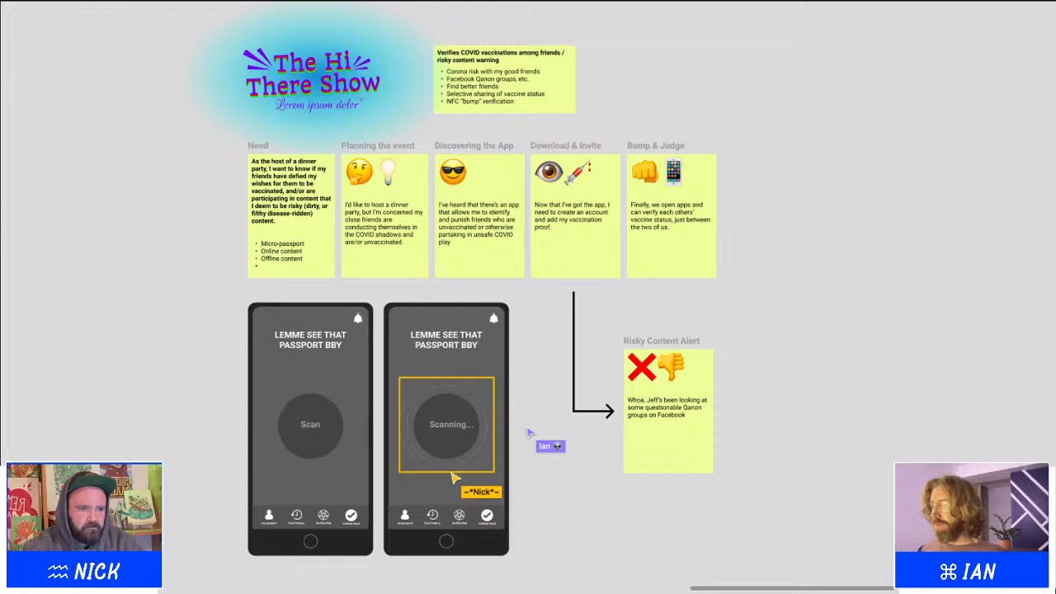
pyautogui.moveTo(453, 477); pyautogui.dragTo(454, 479)
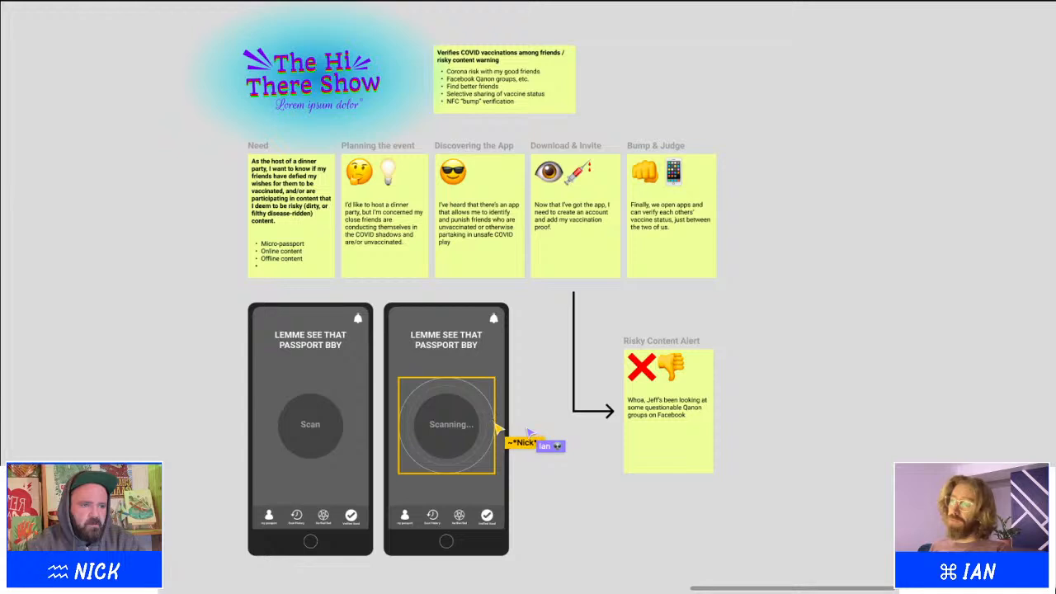
pyautogui.moveTo(497, 429); pyautogui.dragTo(487, 423)
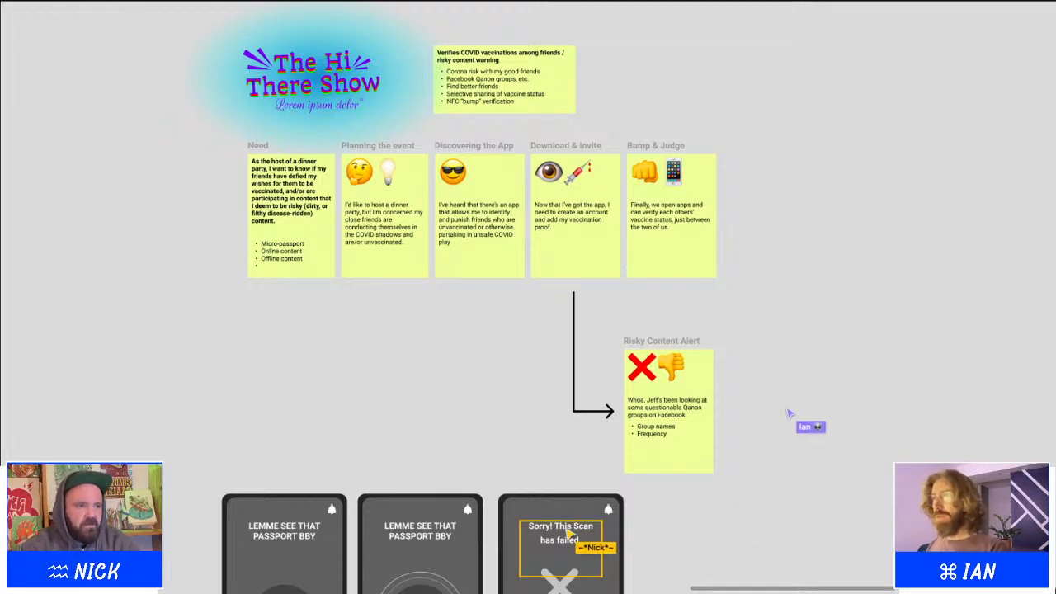
# Step: Review the storyboard notes, the scan, scanning and failed-scan phone mockups, and the "Cut from life" notes
pyautogui.scroll(-4, 654, 541)
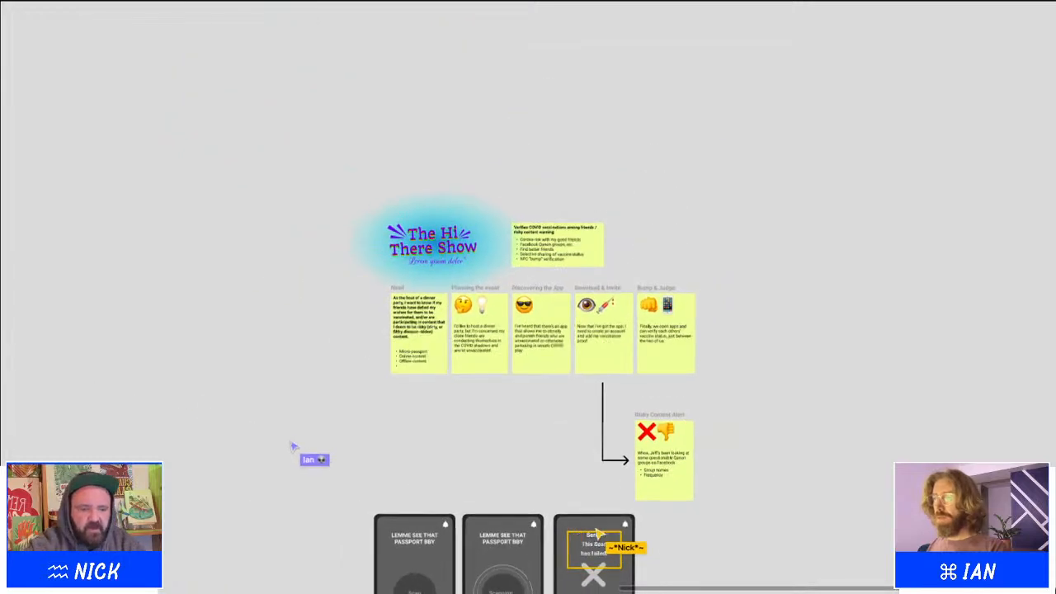
pyautogui.scroll(-2, 653, 540)
pyautogui.scroll(1, 653, 540)
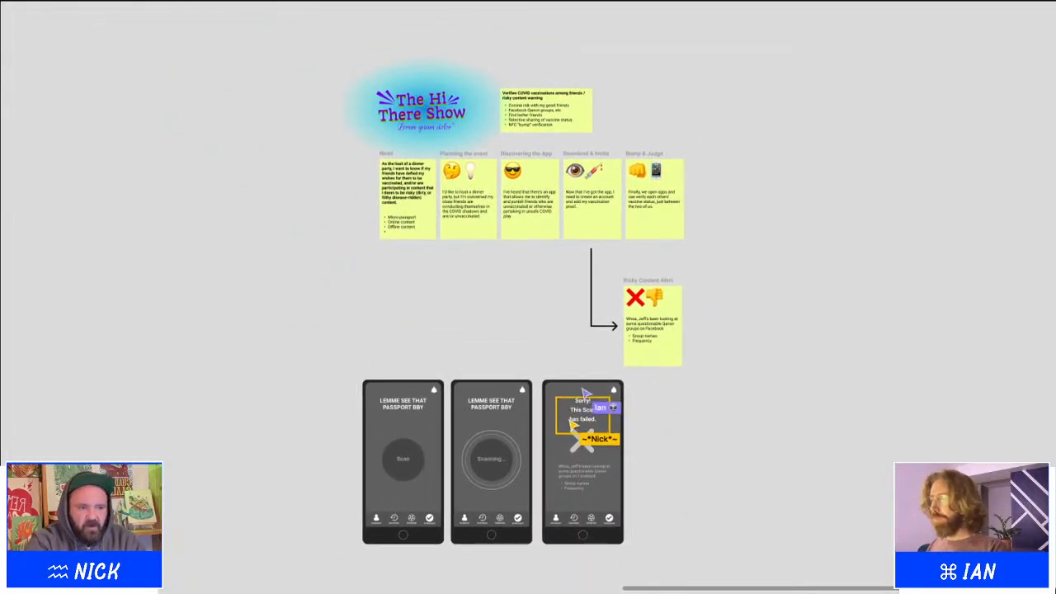
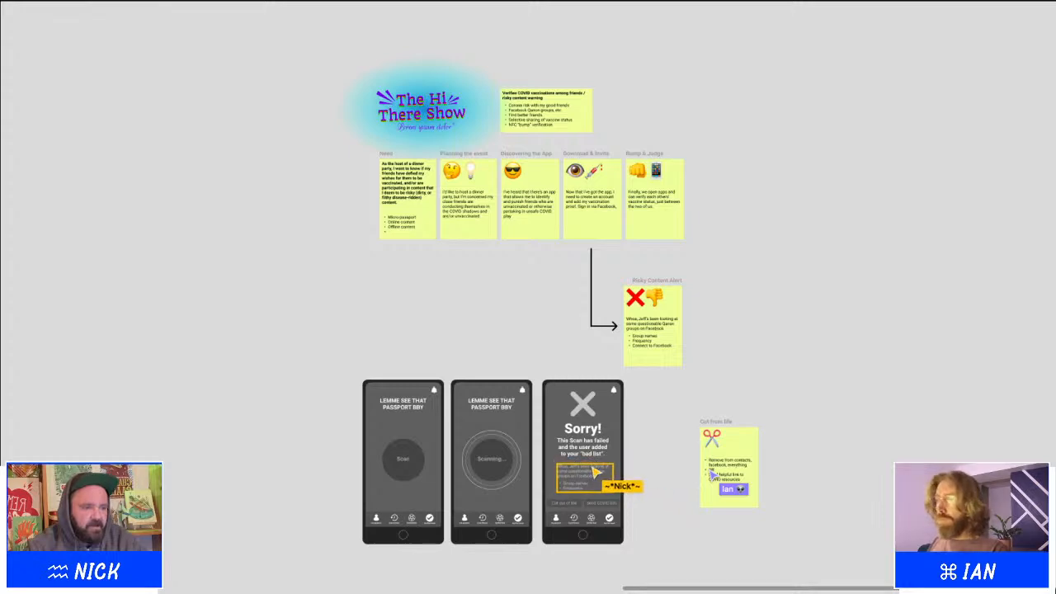
pyautogui.scroll(10, 573, 462)
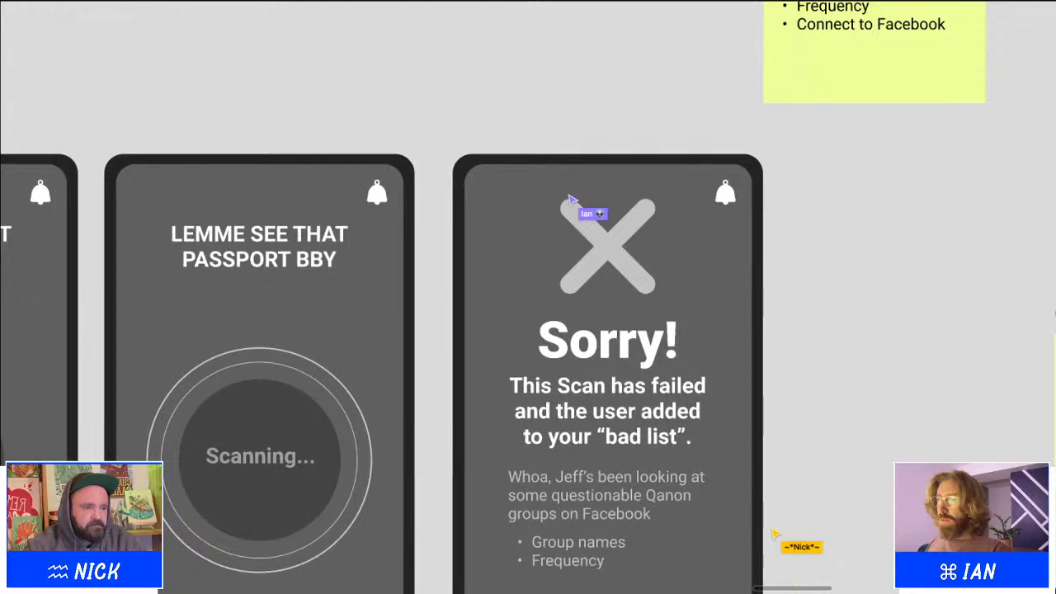
pyautogui.scroll(-4, 573, 462)
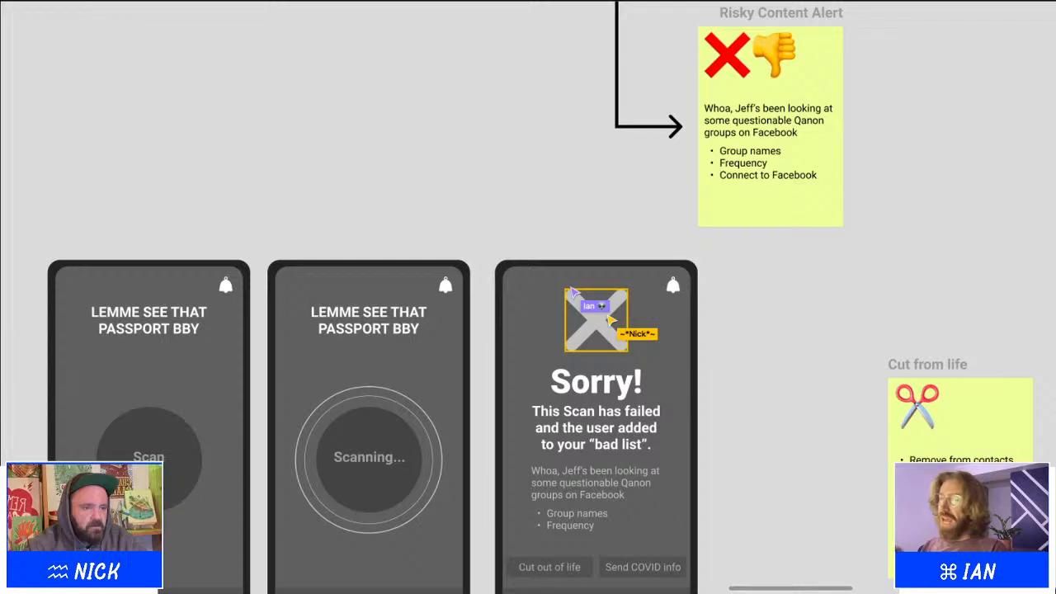
pyautogui.scroll(3, 528, 297)
pyautogui.scroll(-6, 527, 297)
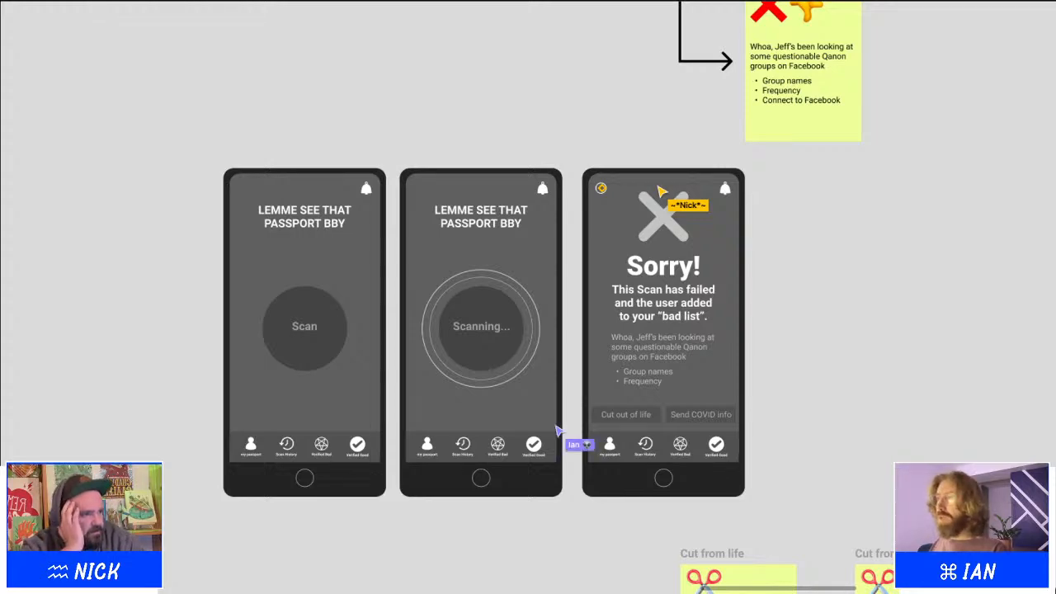
pyautogui.scroll(-5, 568, 405)
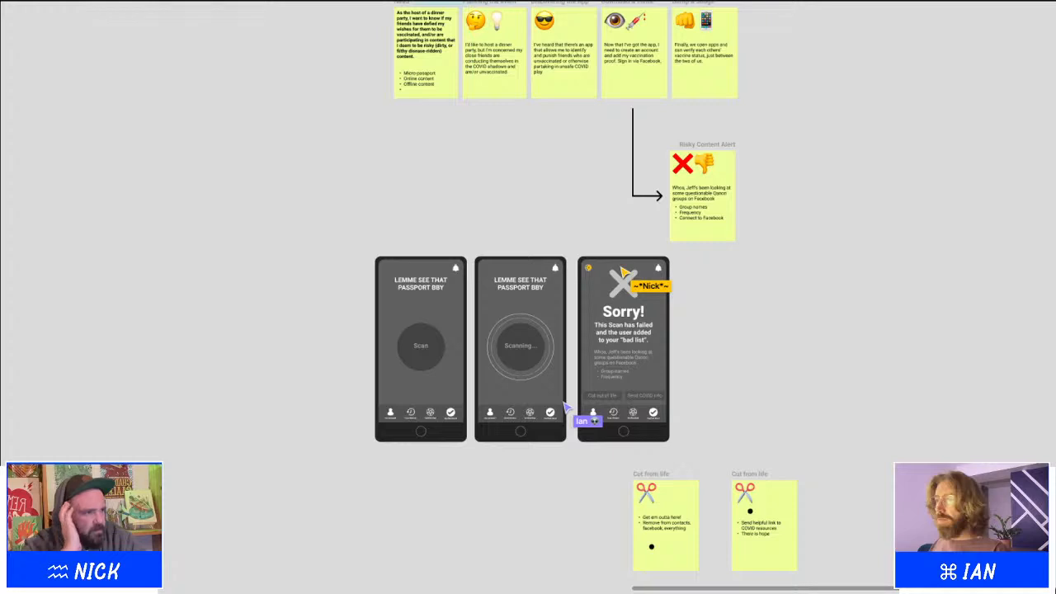
pyautogui.hscroll(3, 568, 405)
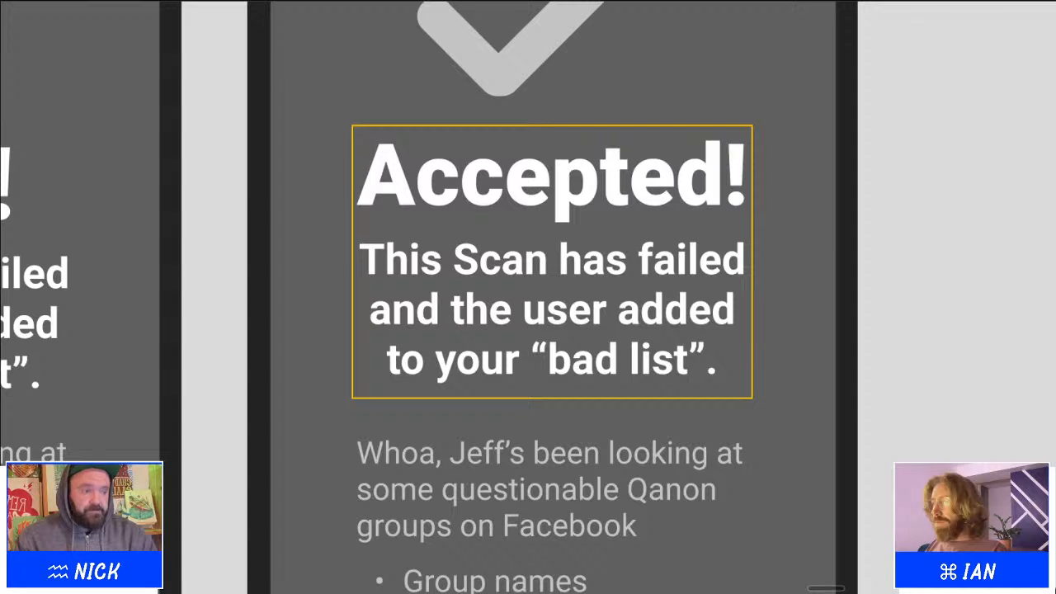
# Step: Replace the failed-scan sentence under the "Accepted!" heading with "This use has", keeping the heading
pyautogui.press('Delete')
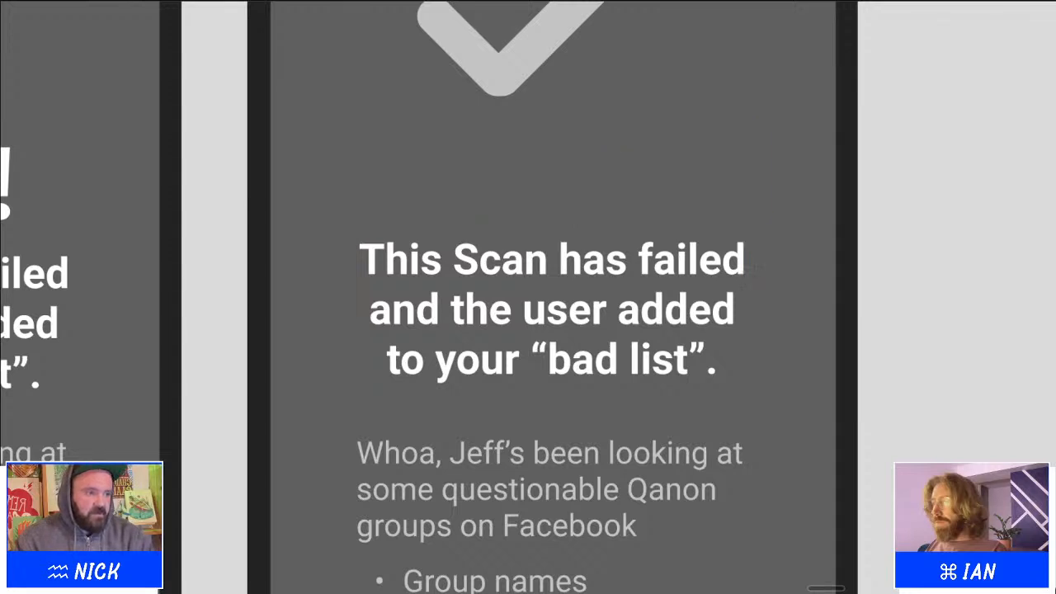
pyautogui.hotkey('ctrl', 'z')
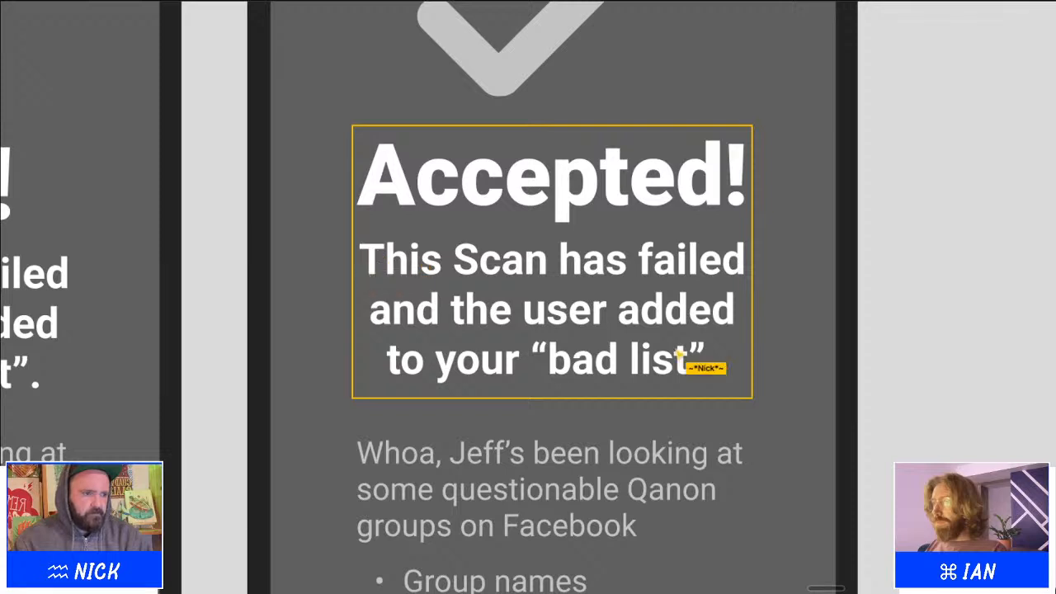
pyautogui.write('This')
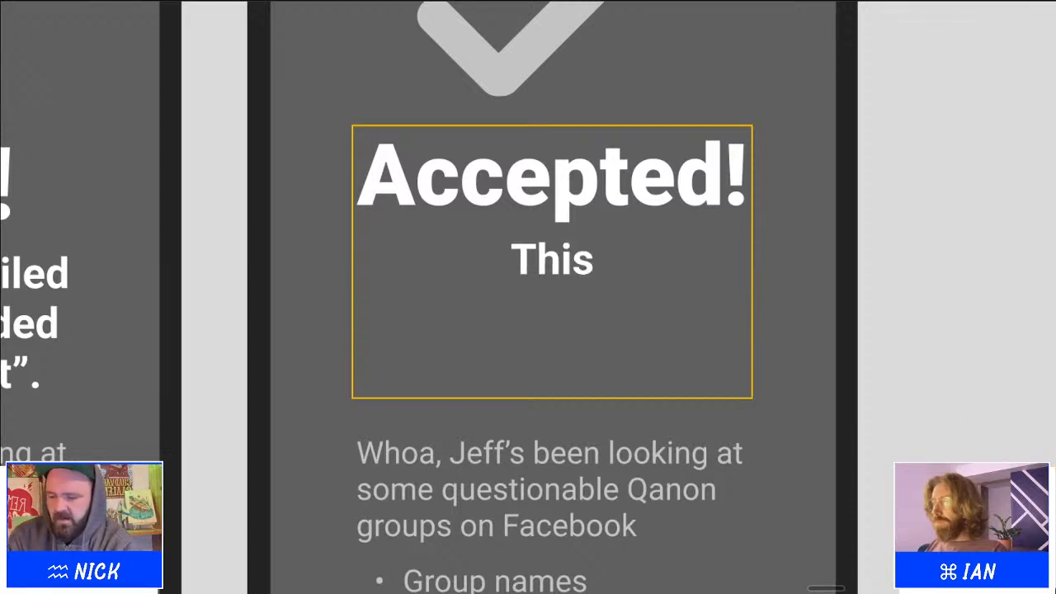
pyautogui.write(' use has')
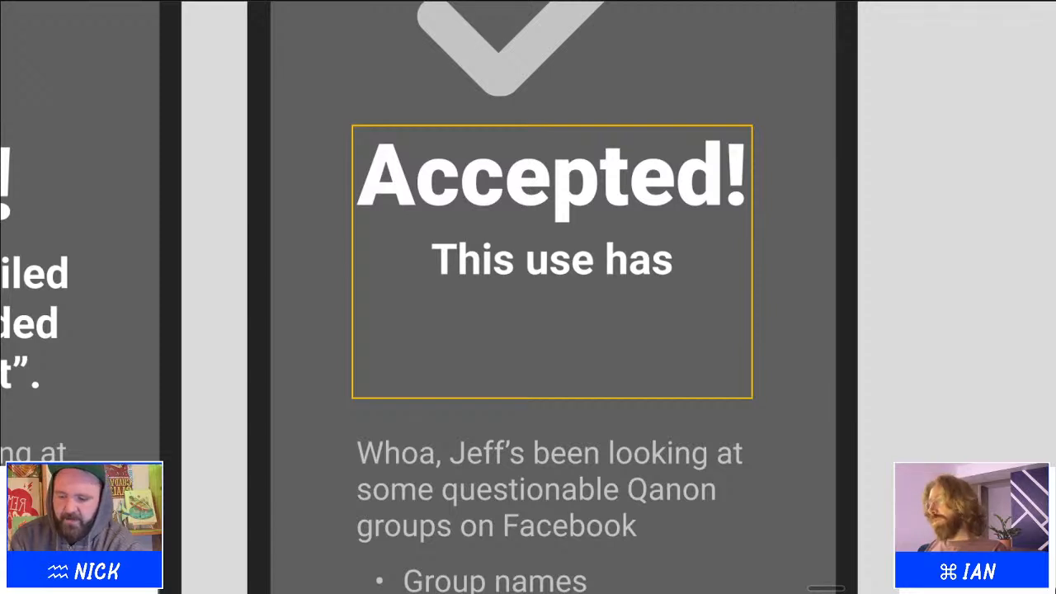
pyautogui.write(' [a')
pyautogui.press('BackSpace')
pyautogui.press('BackSpace')
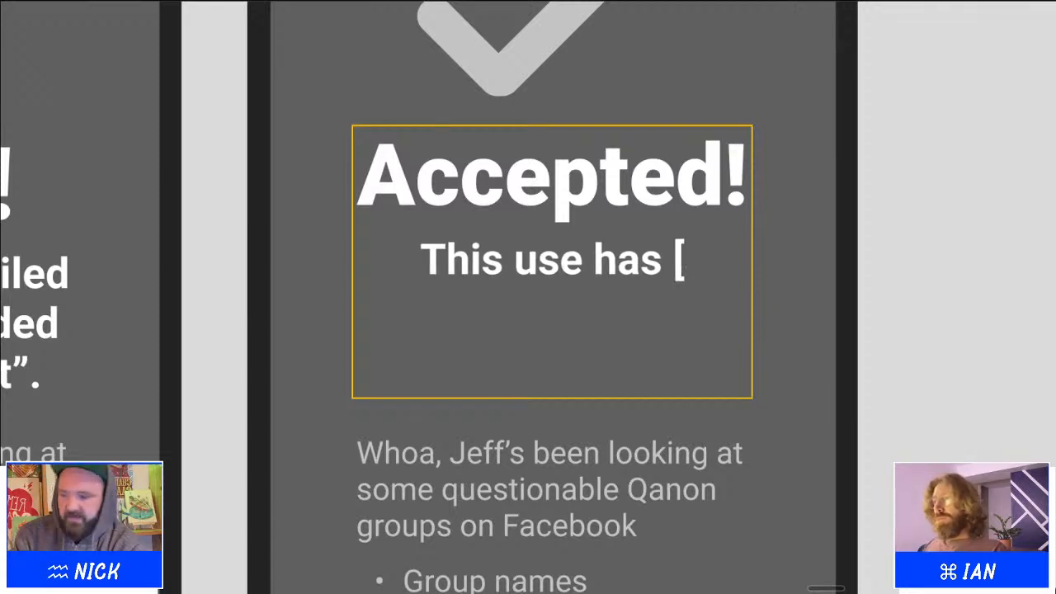
pyautogui.write('passed th')
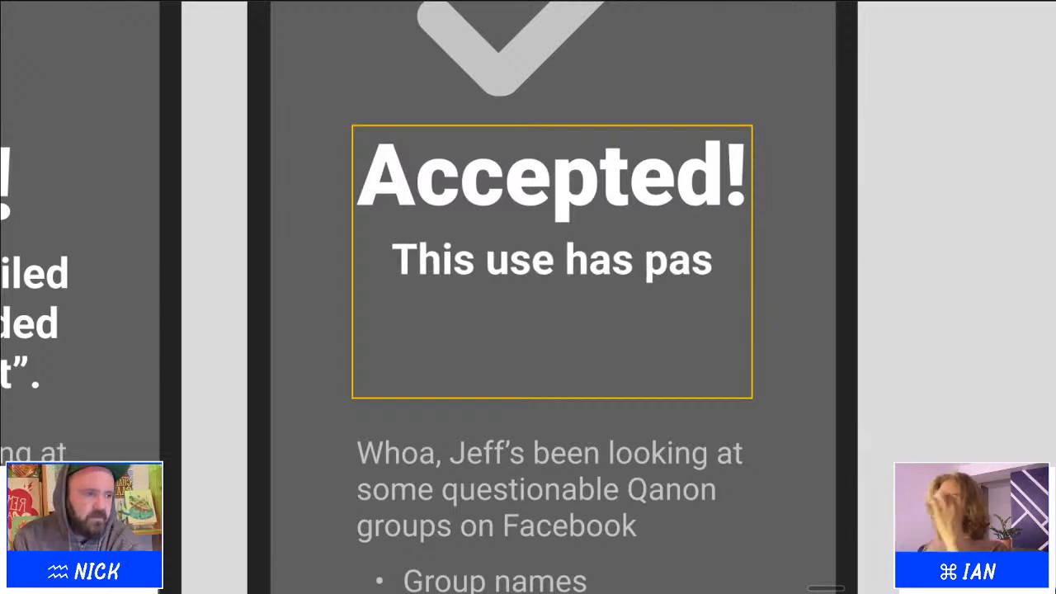
pyautogui.press('BackSpace')
pyautogui.press('BackSpace')
pyautogui.press('BackSpace')
pyautogui.press('BackSpace')
pyautogui.press('BackSpace')
pyautogui.press('BackSpace')
pyautogui.press('BackSpace')
pyautogui.press('BackSpace')
pyautogui.press('BackSpace')
pyautogui.press('BackSpace')
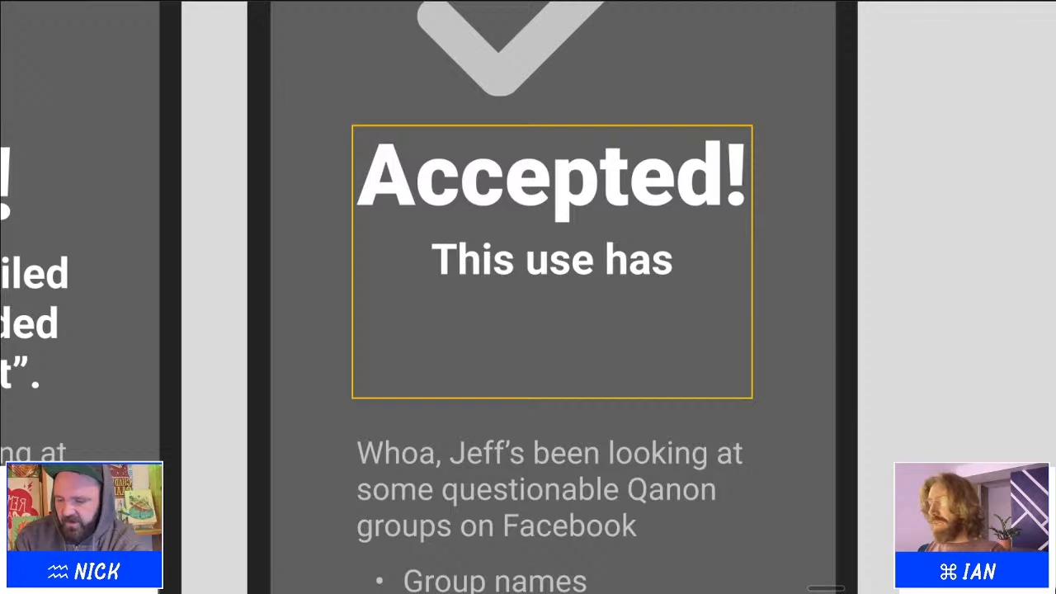
# Step: Try to continue the sentence under "Accepted!" with "veriofied", erasing the misspelled ending
pyautogui.write('veriofied')
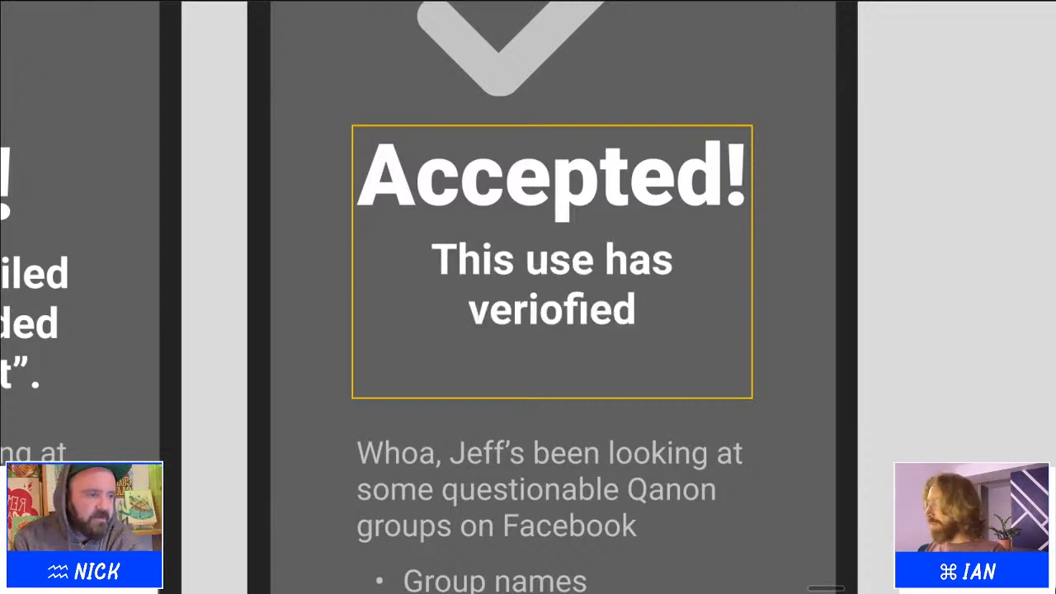
pyautogui.press('BackSpace')
pyautogui.press('BackSpace')
pyautogui.press('BackSpace')
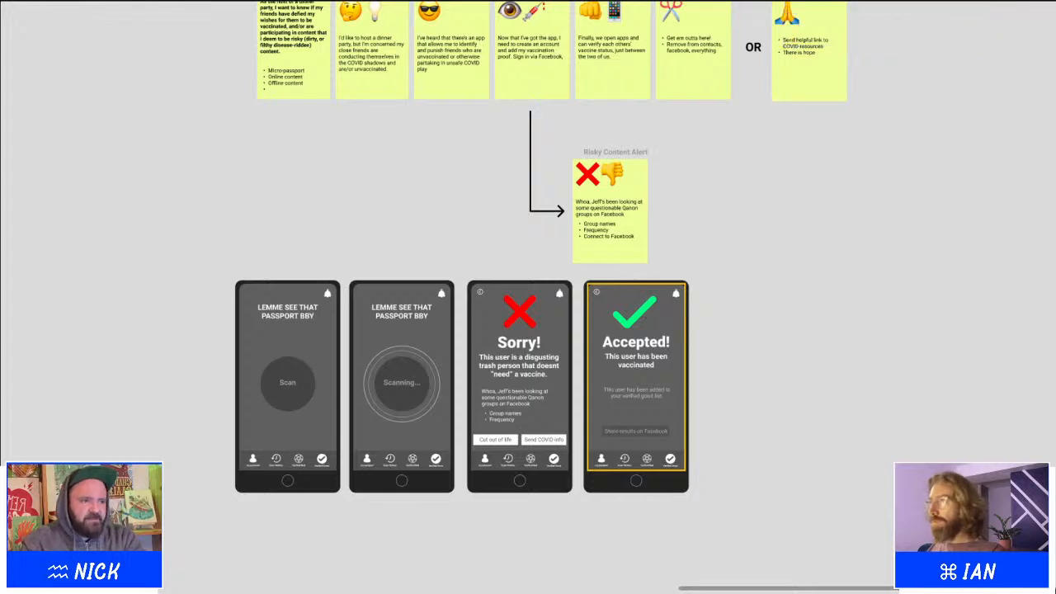
# Step: Review the full storyboard flow from the Need note to Cut from life and Redeem, plus the scan, scanning, accepted and sorry phone mockups
pyautogui.scroll(-3, 620, 196)
pyautogui.scroll(3, 619, 196)
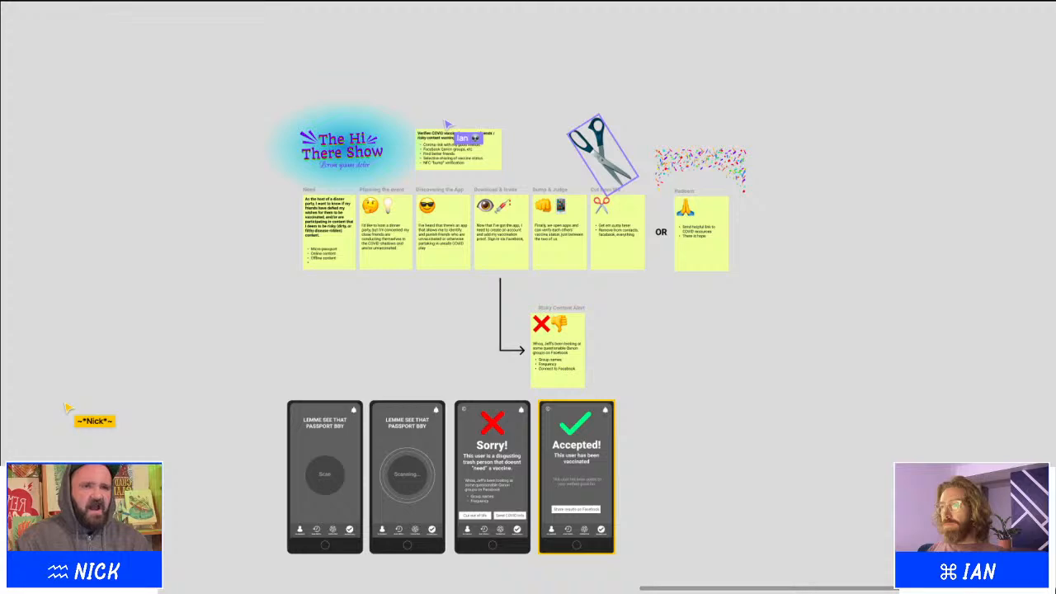
pyautogui.scroll(3, 703, 432)
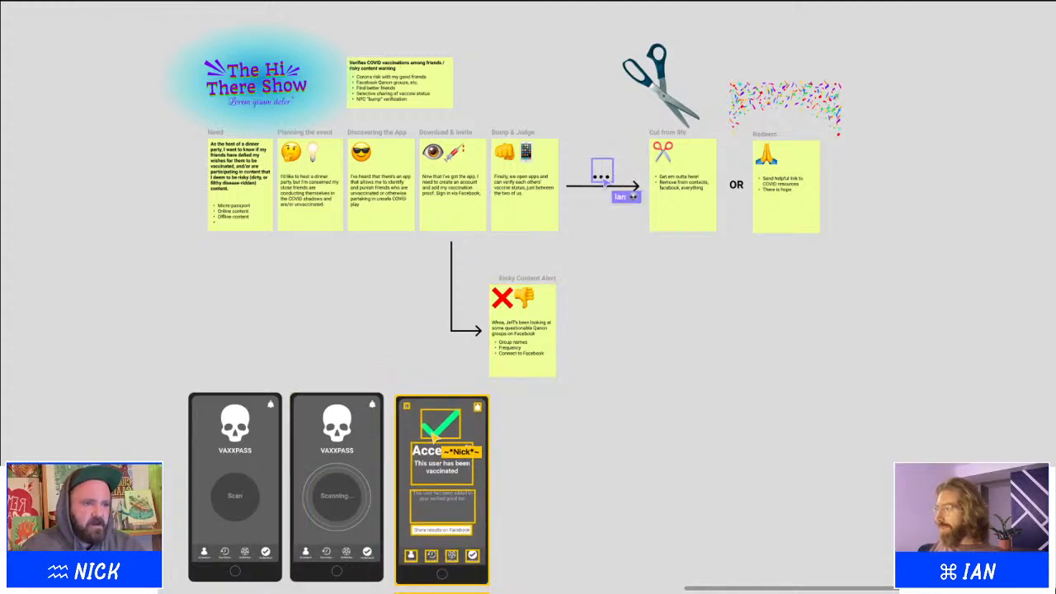
pyautogui.scroll(-5, 649, 438)
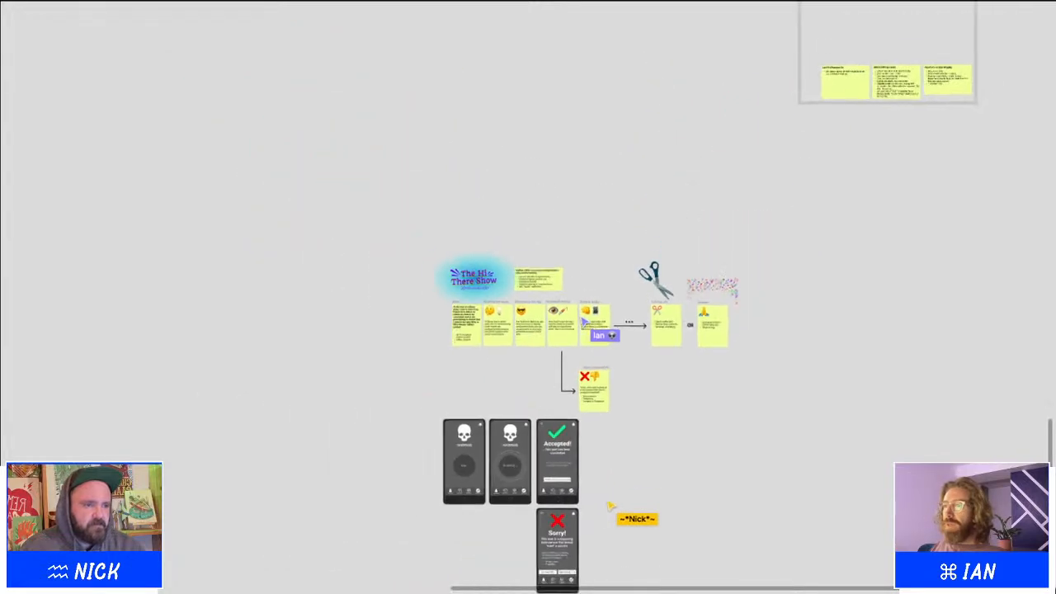
pyautogui.scroll(-3, 660, 470)
pyautogui.hscroll(1, 660, 470)
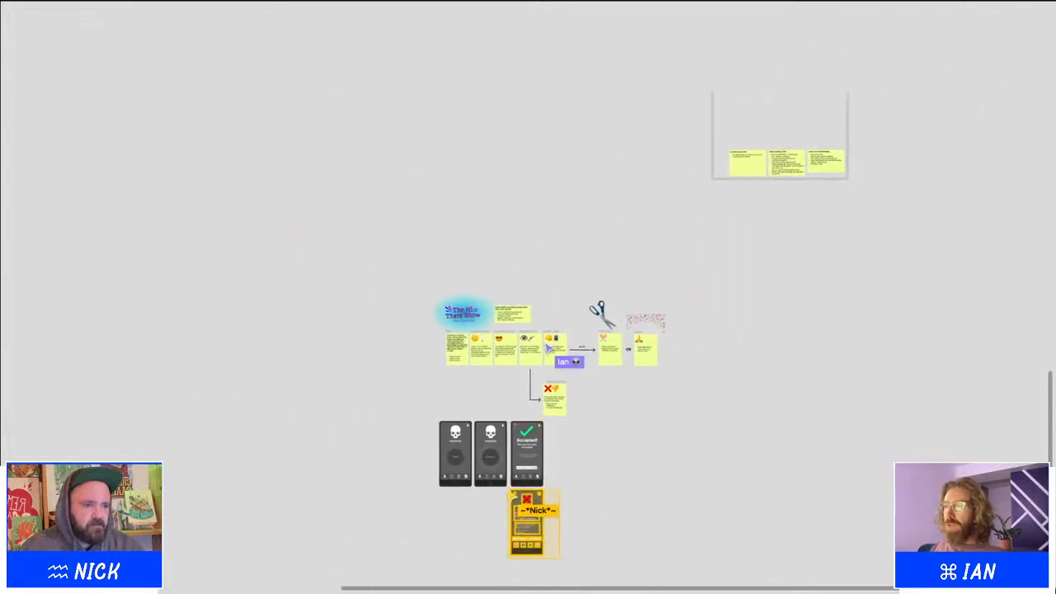
pyautogui.hscroll(1, 485, 325)
pyautogui.scroll(-2, 485, 325)
pyautogui.scroll(5, 485, 325)
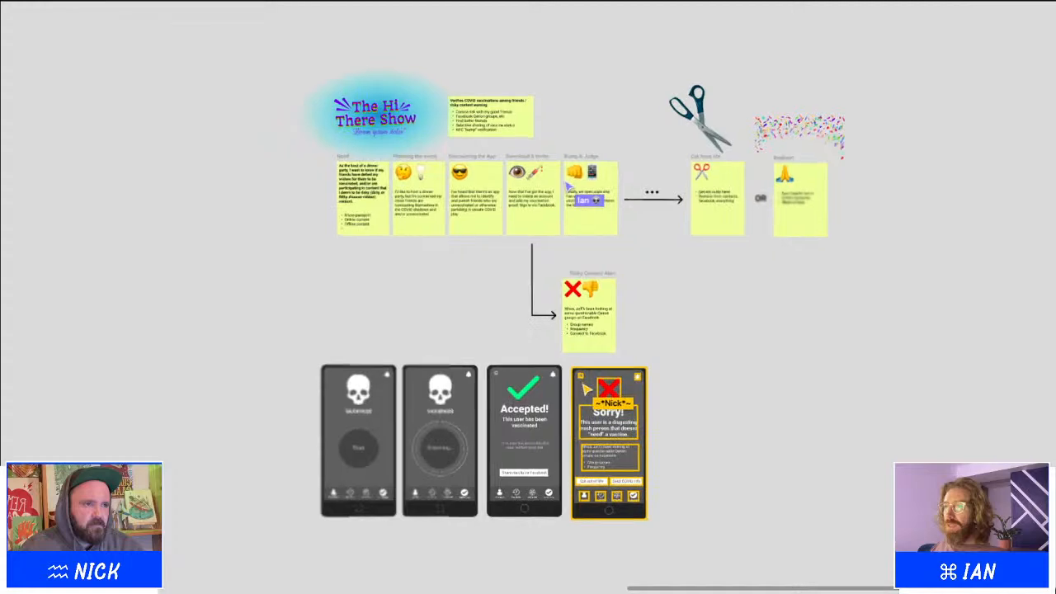
pyautogui.scroll(5, 485, 325)
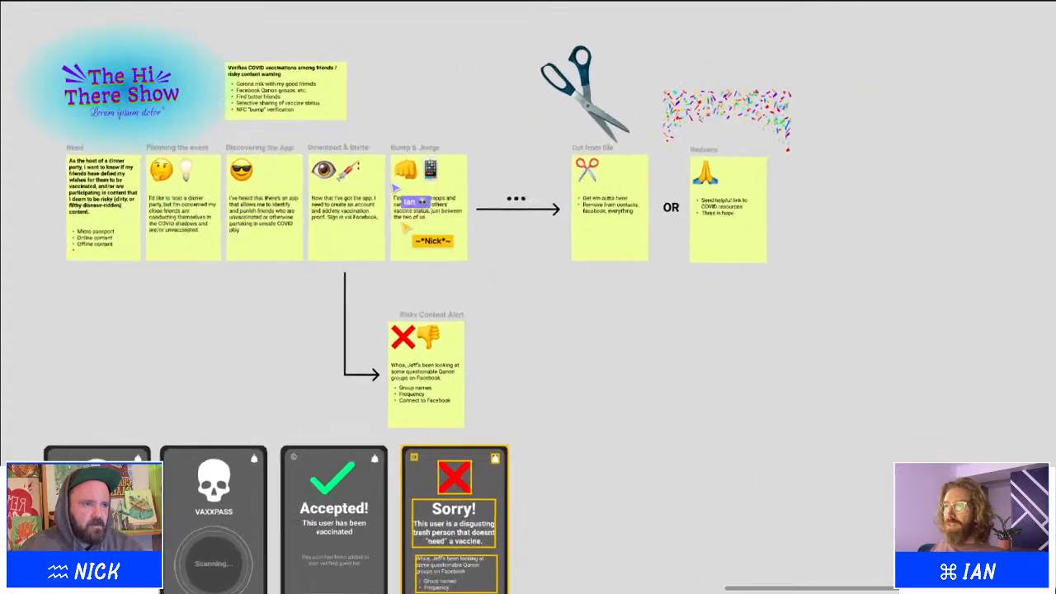
pyautogui.scroll(-1, 485, 325)
pyautogui.hscroll(-2, 484, 325)
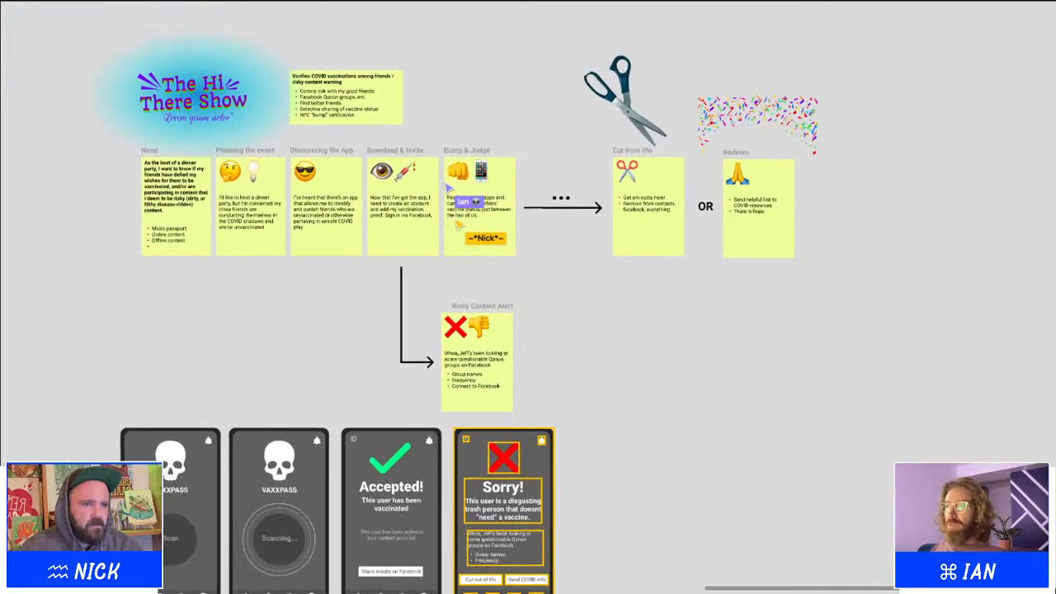
pyautogui.scroll(-2, 485, 325)
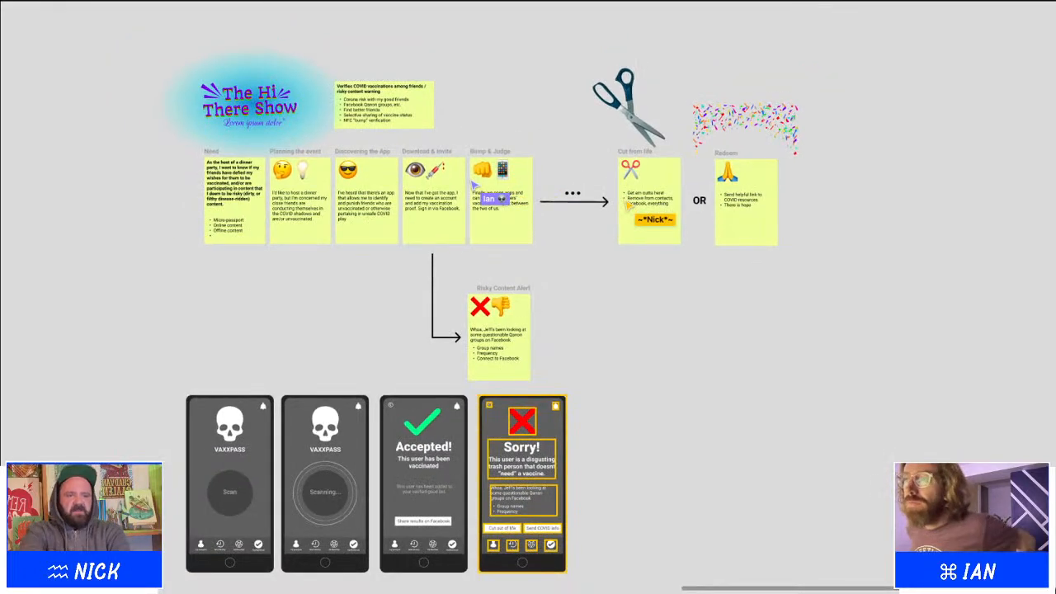
pyautogui.scroll(1, 495, 330)
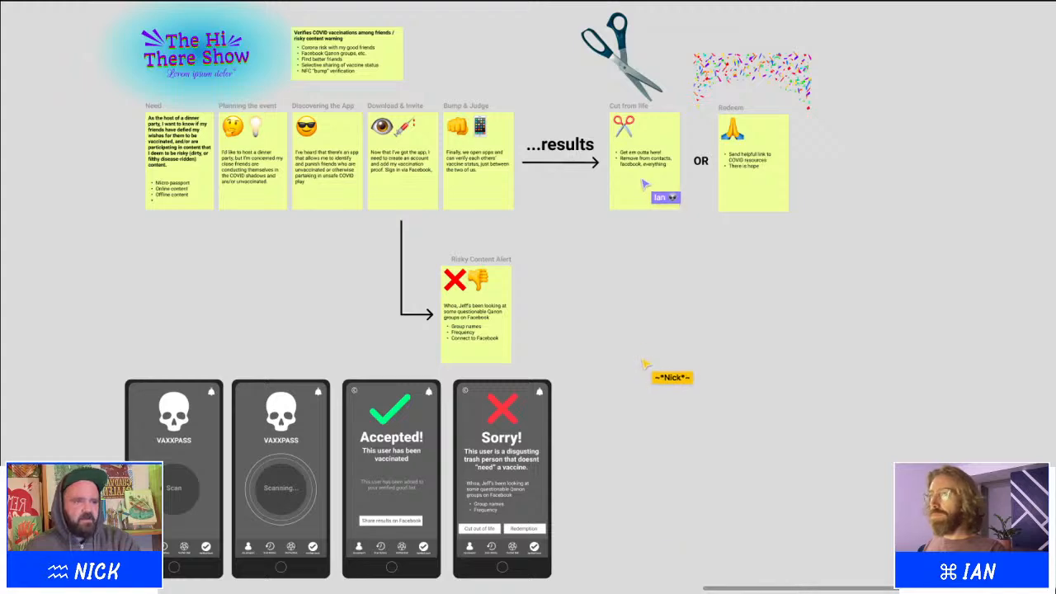
pyautogui.scroll(2, 650, 327)
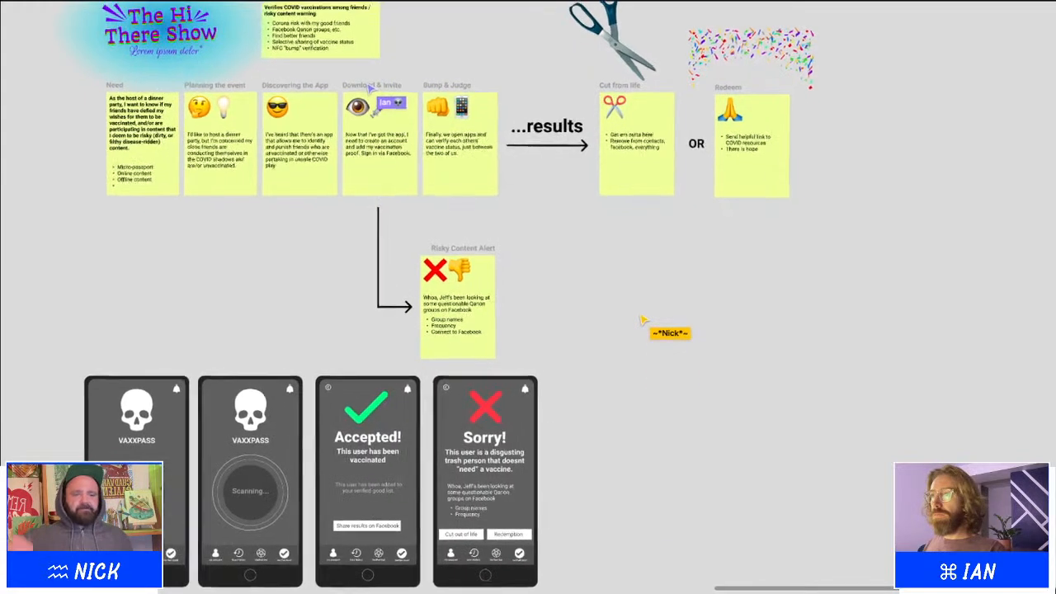